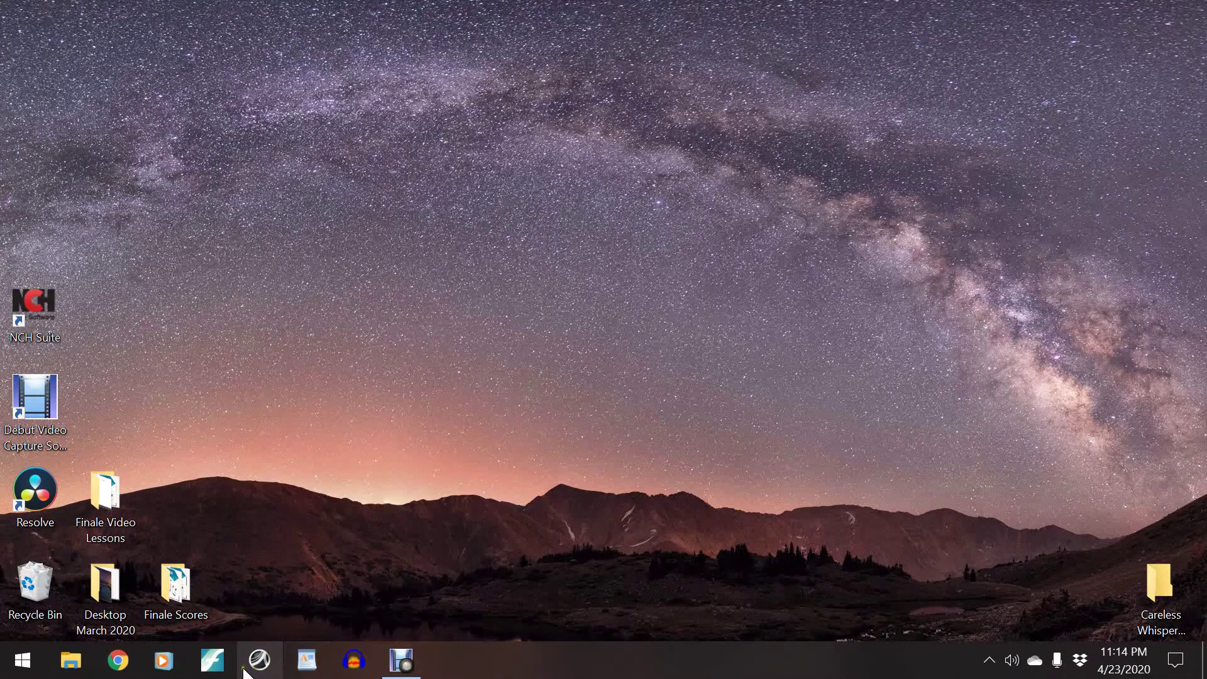
# Launch Finale from the taskbar.
pyautogui.click(228, 667)
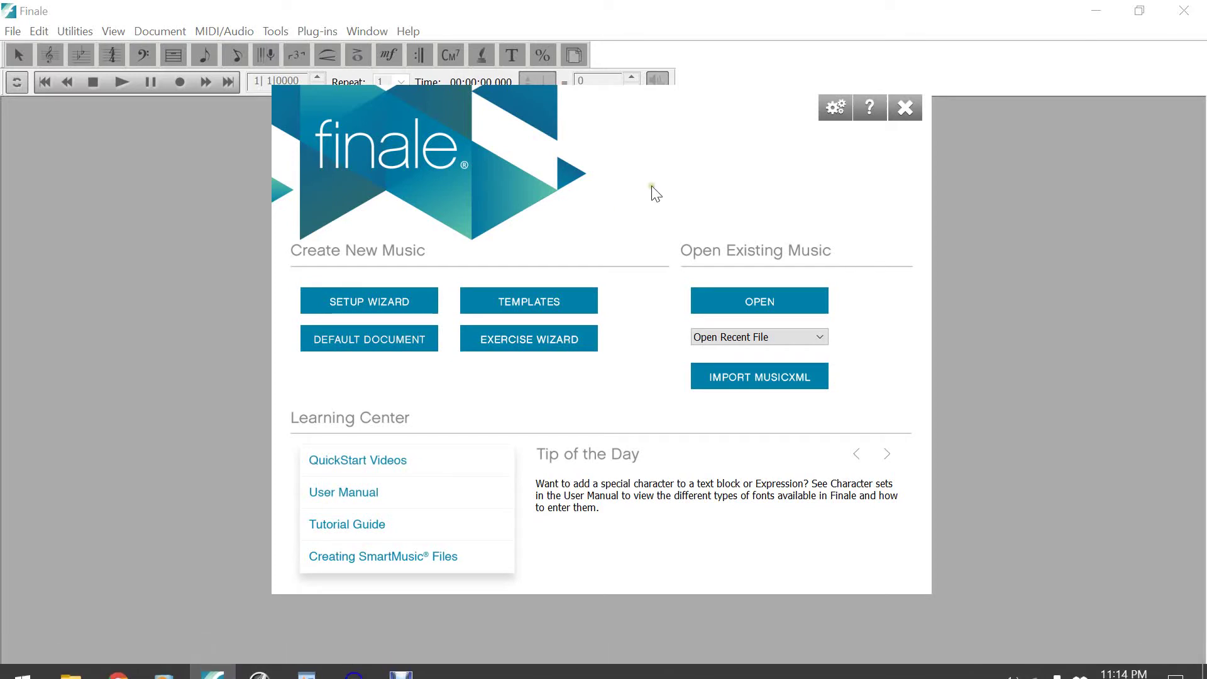
# Dismiss the launch window and open the recent Funk 1 score.
pyautogui.click(906, 109)
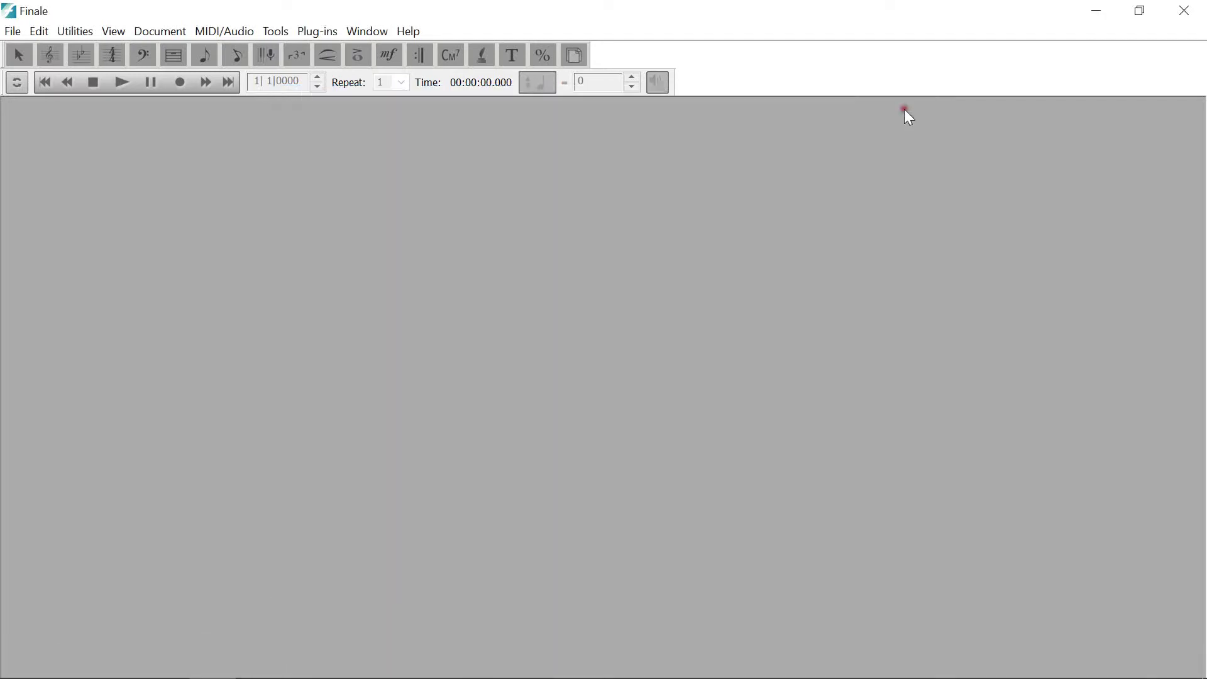
pyautogui.click(13, 31)
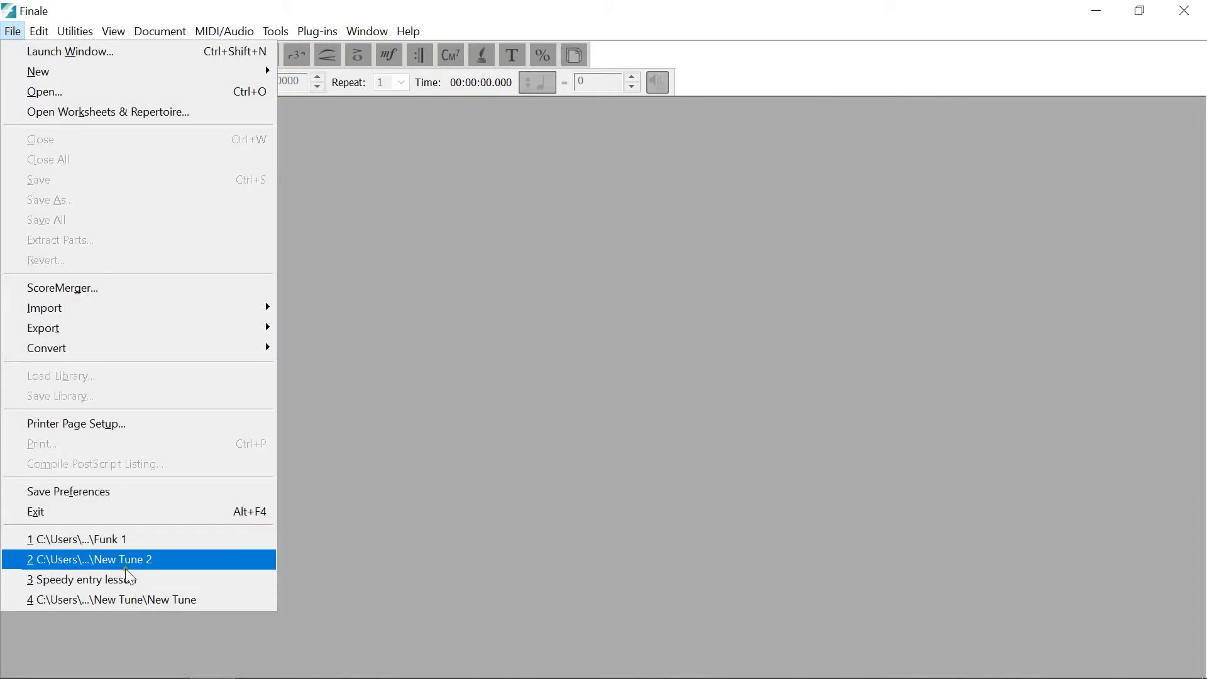
pyautogui.click(120, 541)
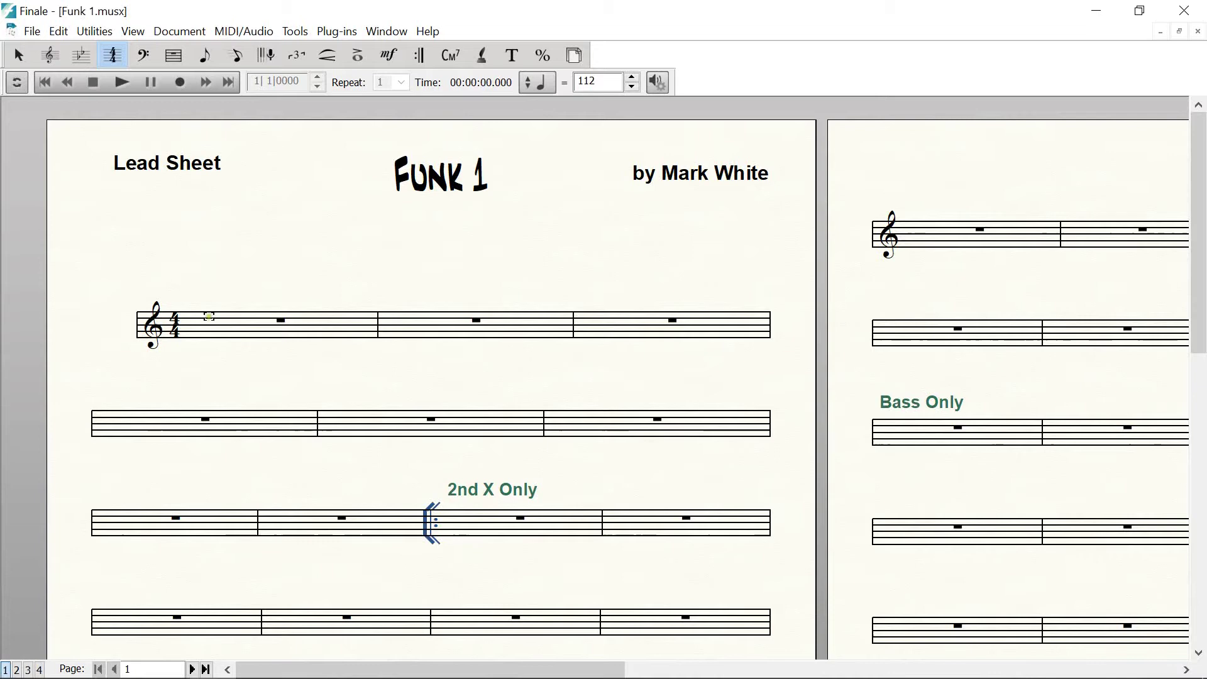
# Set measure 1 to 6/8 (six eighth-note beats) through the end of the piece.
pyautogui.click(113, 55)
pyautogui.click(245, 321)
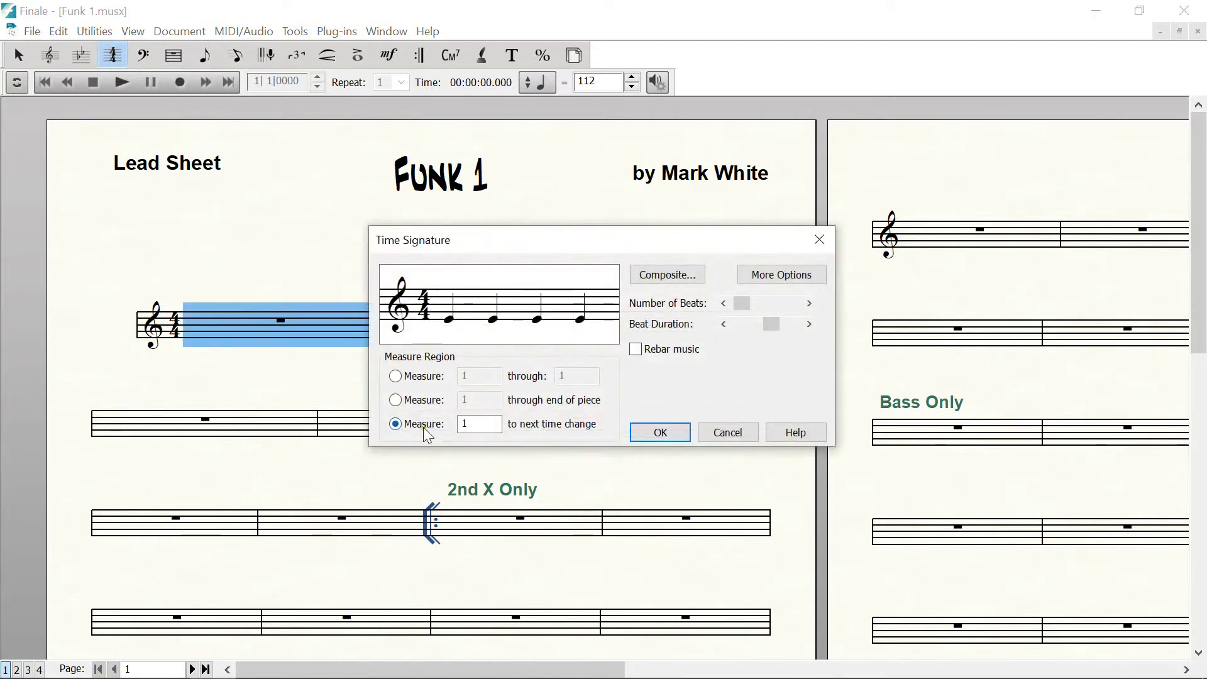
pyautogui.click(397, 400)
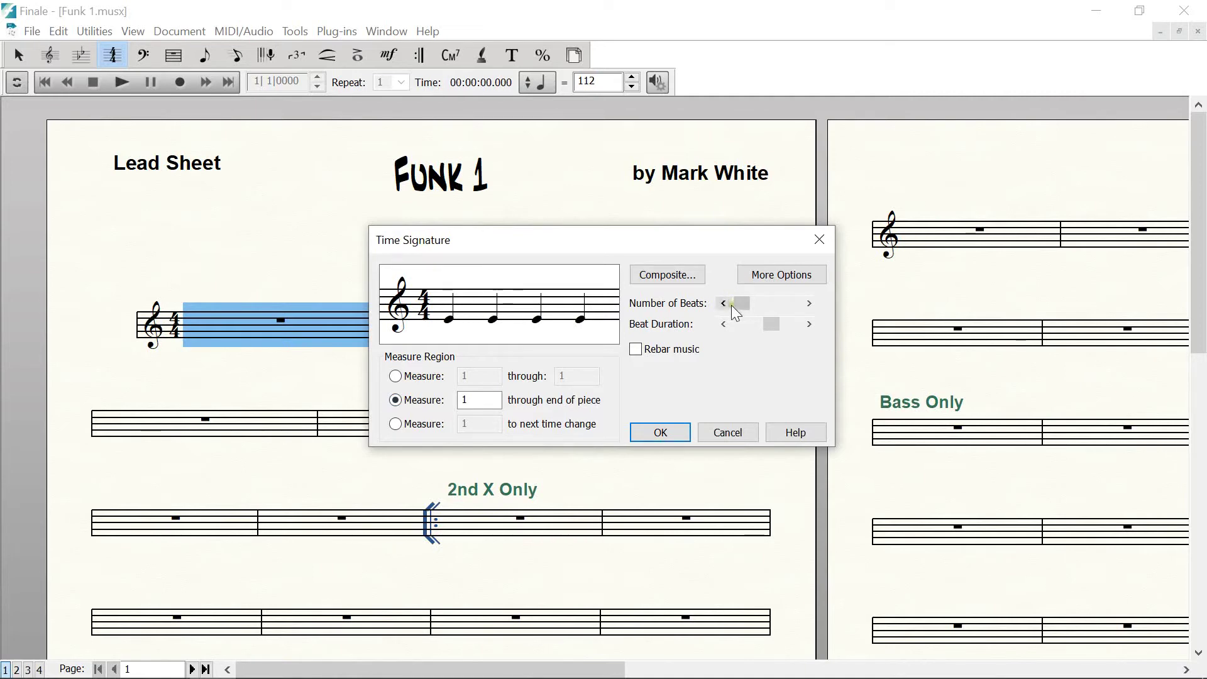
pyautogui.click(809, 303)
pyautogui.click(808, 304)
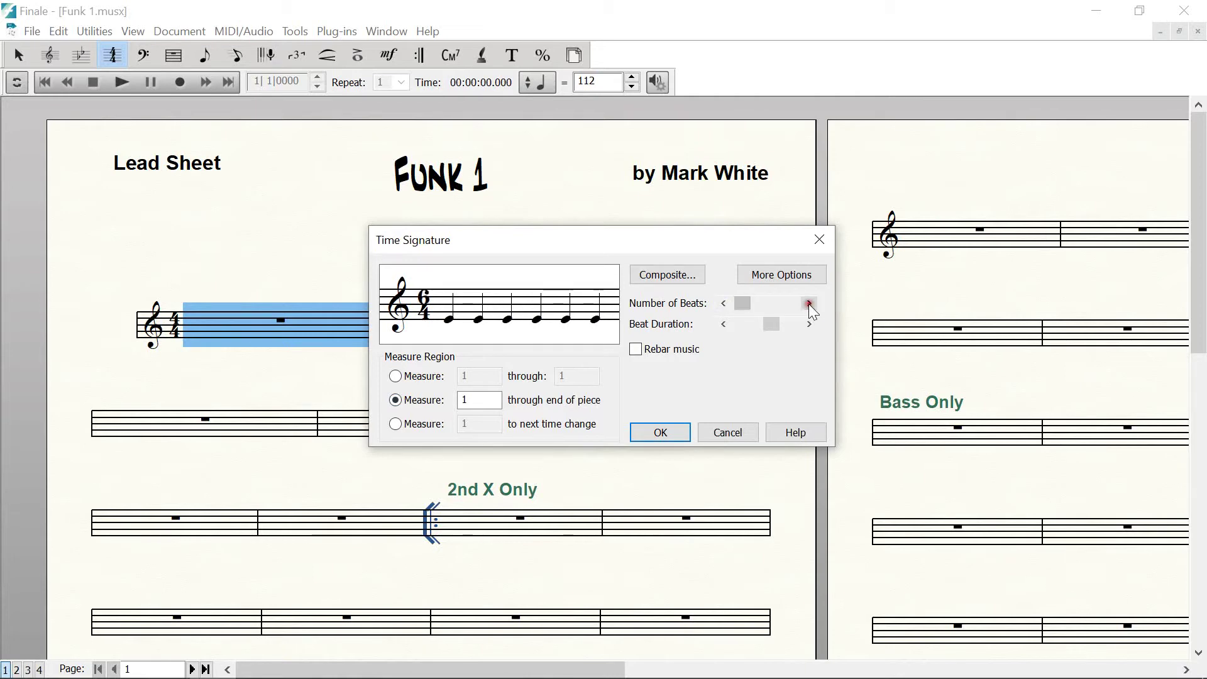
pyautogui.click(723, 323)
pyautogui.click(723, 324)
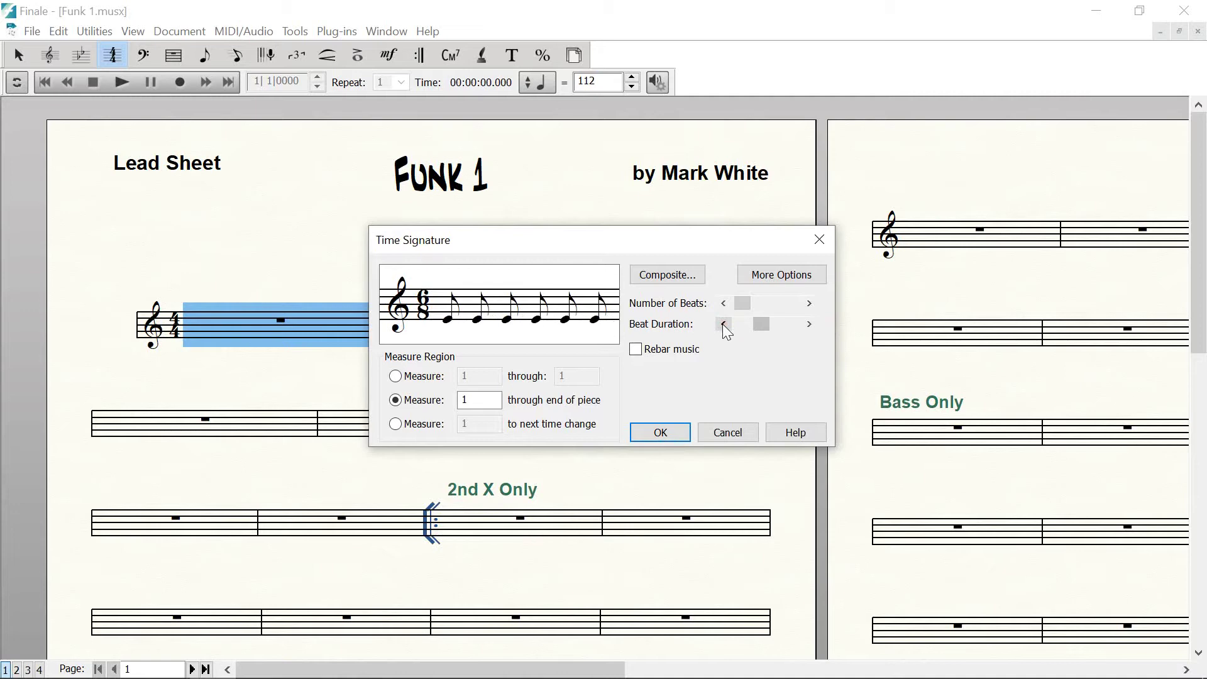
pyautogui.click(661, 434)
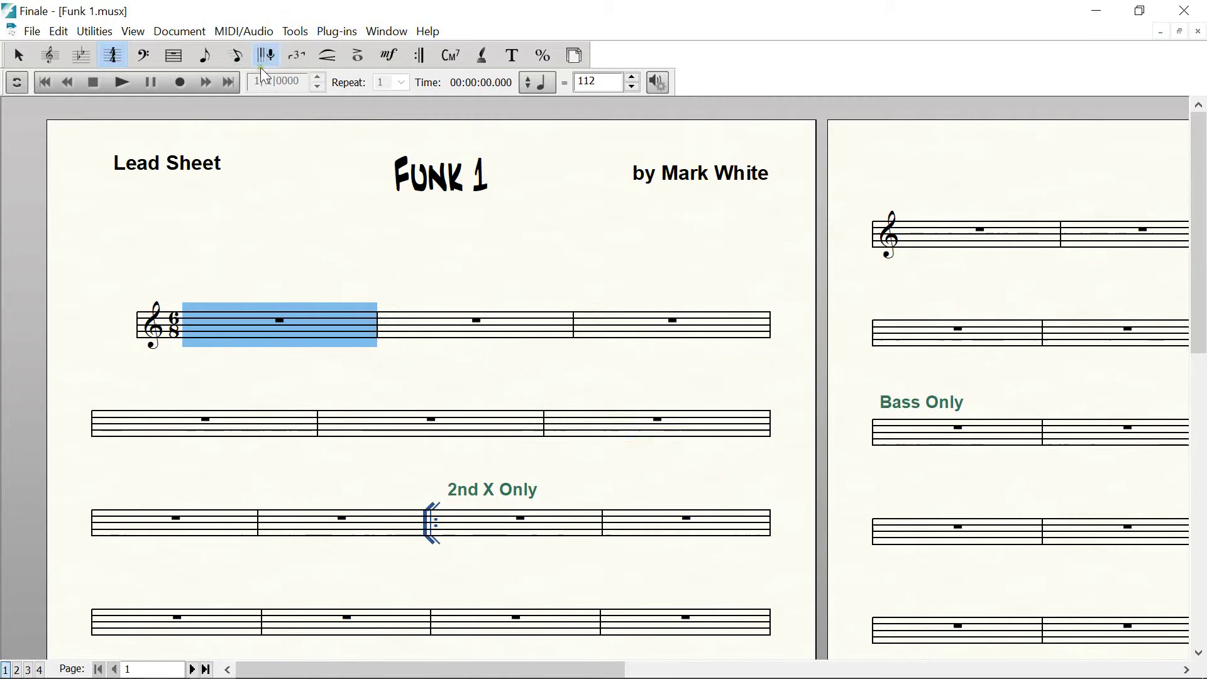
# Enter eighth notes in measures 1–2 with Speedy Entry, ending on a dotted quarter.
pyautogui.click(237, 56)
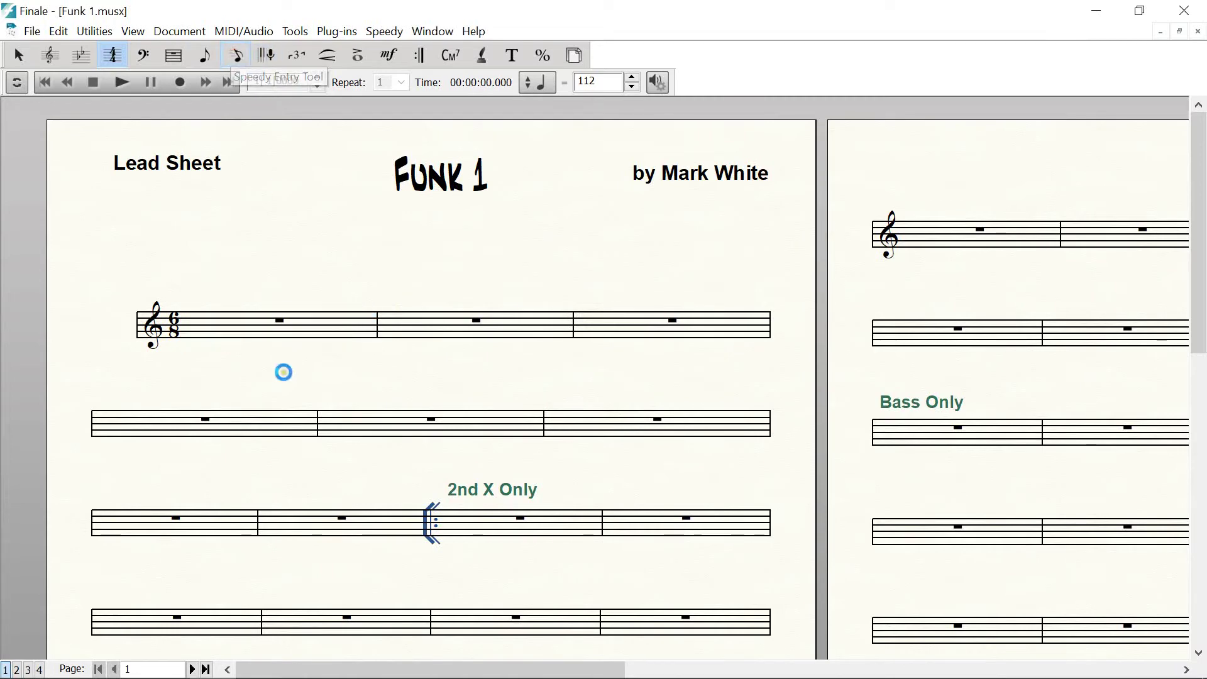
pyautogui.click(243, 323)
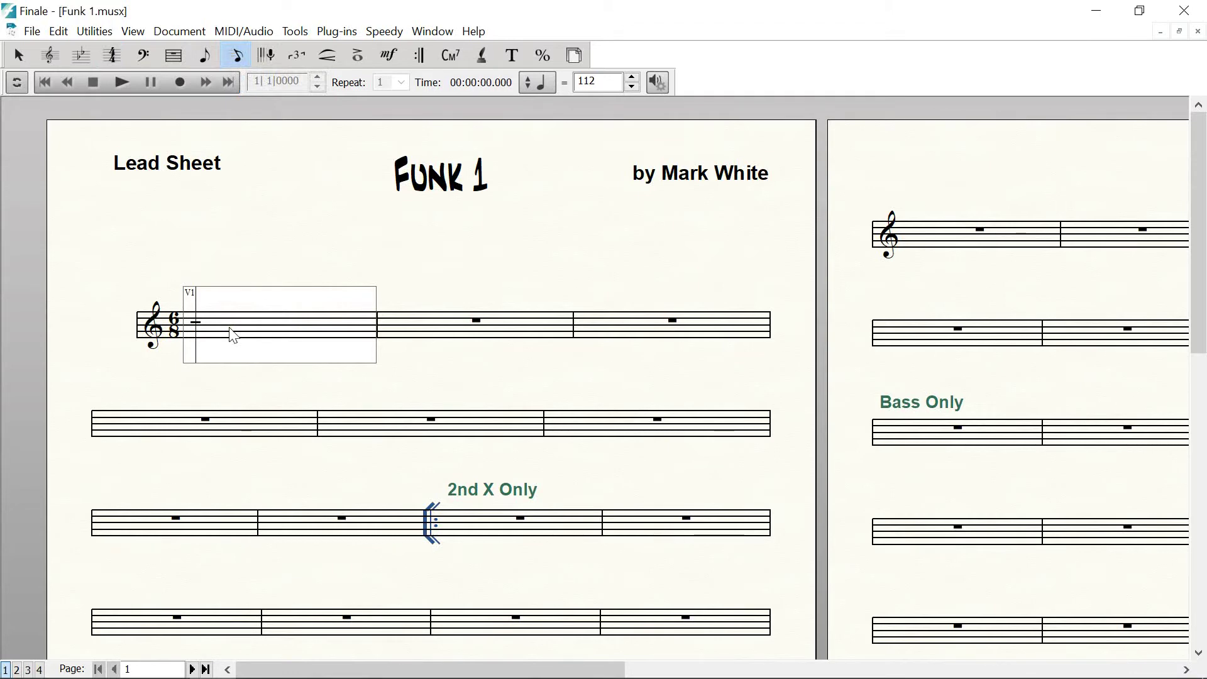
pyautogui.press('4')
pyautogui.press('4')
pyautogui.press('4')
pyautogui.press('4')
pyautogui.press('4')
pyautogui.press('4')
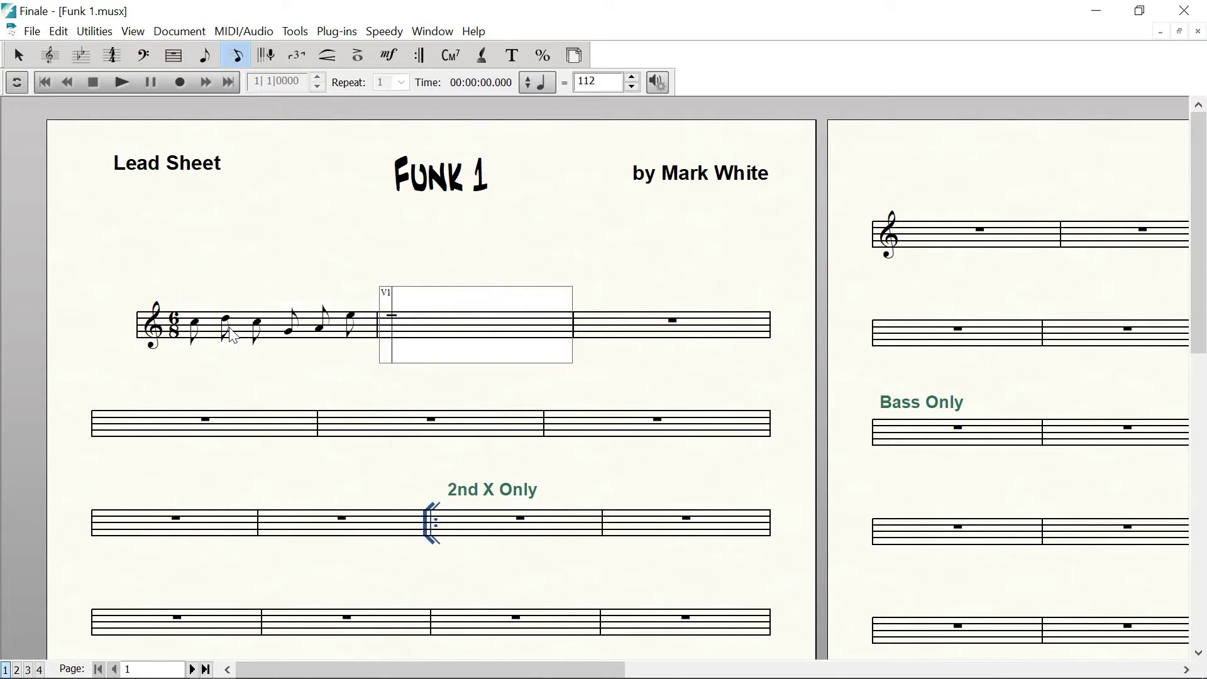
pyautogui.press('4')
pyautogui.press('4')
pyautogui.press('4')
pyautogui.press('4')
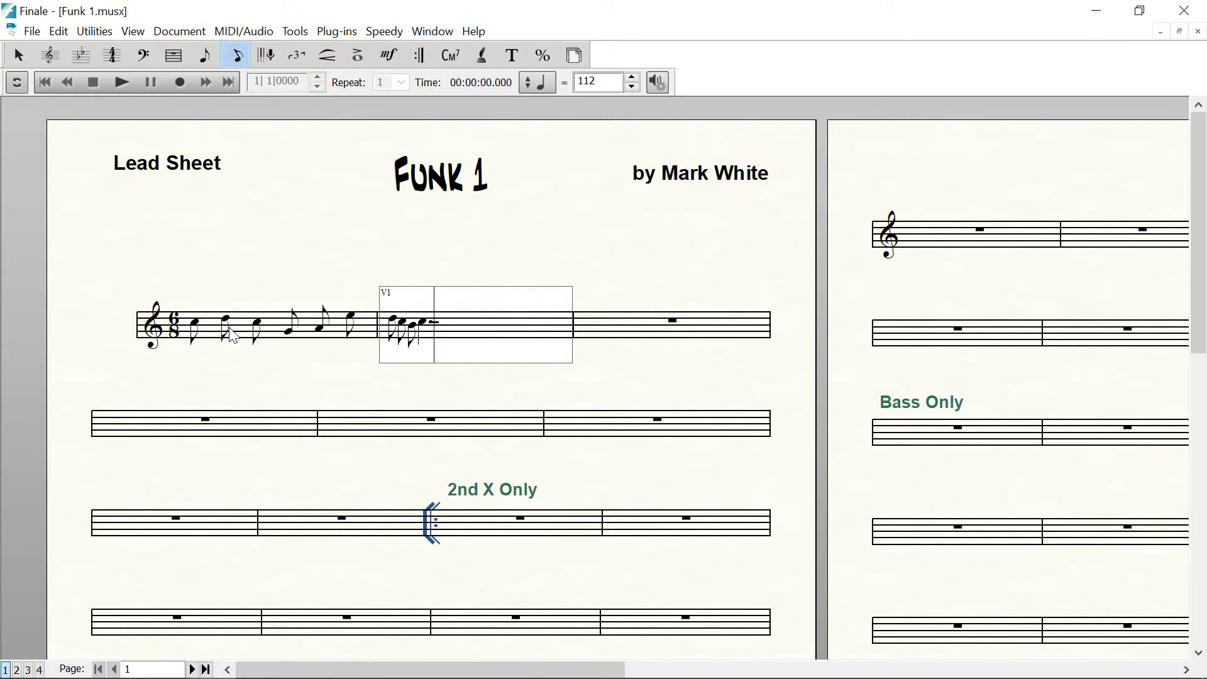
pyautogui.click(237, 272)
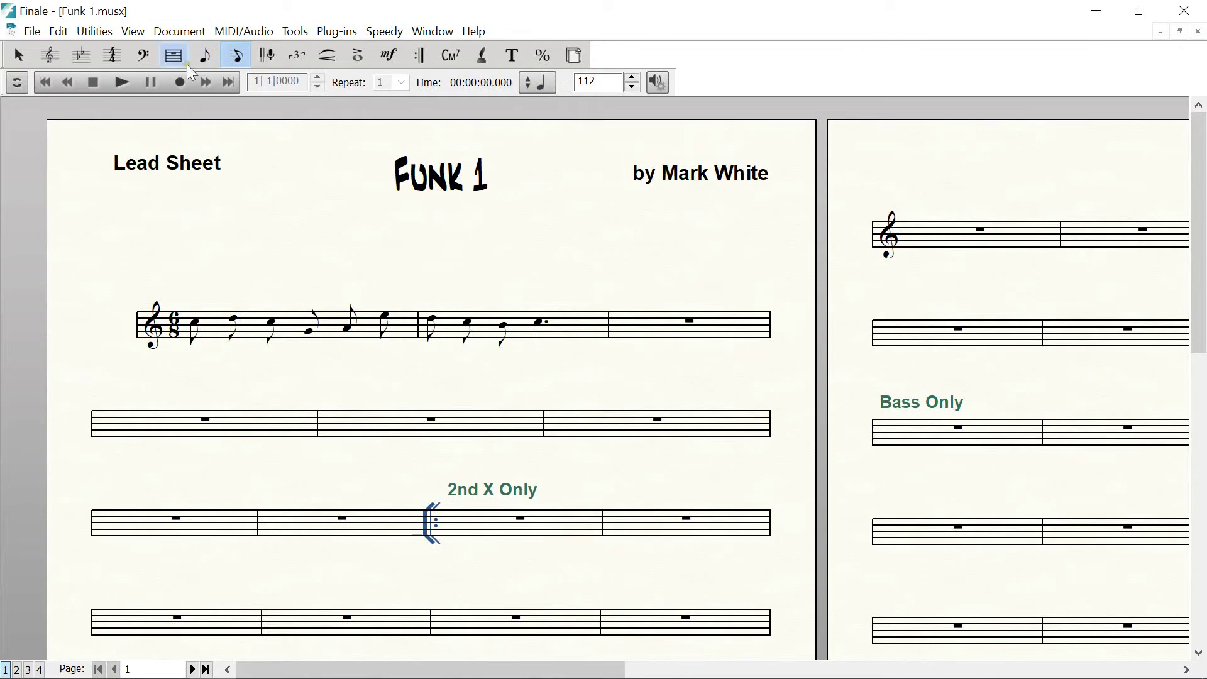
# Clear measure 1 and re-enter it as beamed sixteenth notes closing on an eighth.
pyautogui.click(238, 57)
pyautogui.click(197, 323)
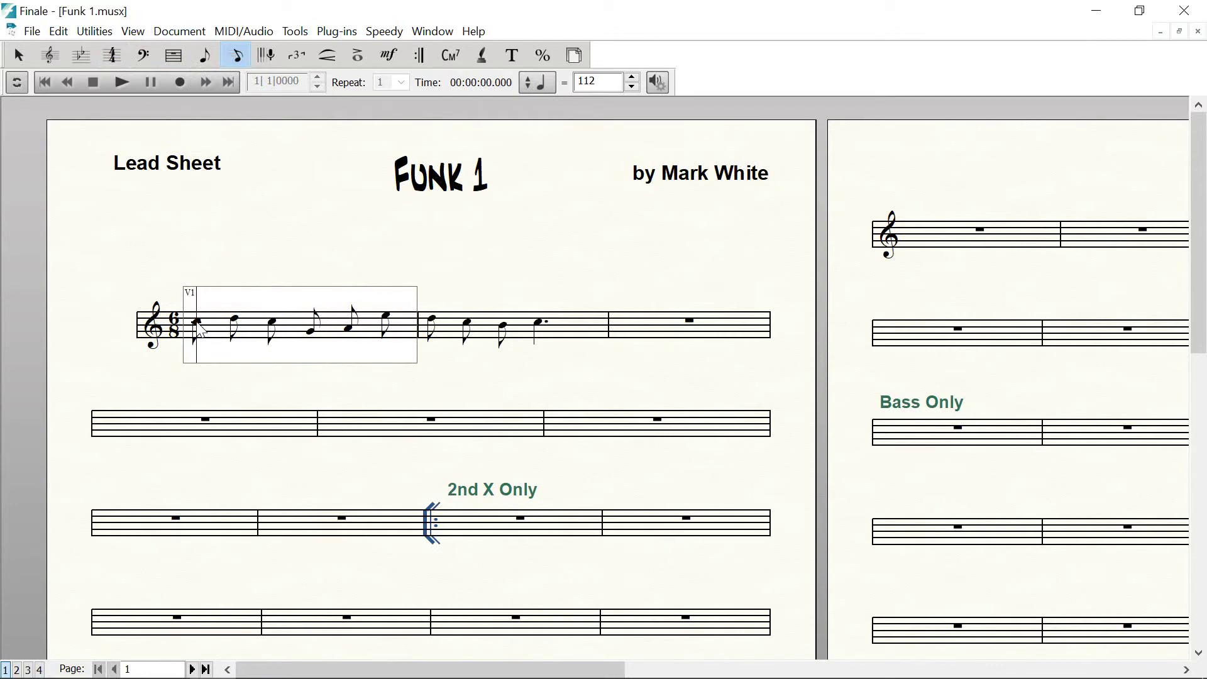
pyautogui.press('Delete')
pyautogui.press('Delete')
pyautogui.press('Delete')
pyautogui.press('Delete')
pyautogui.press('Delete')
pyautogui.press('Delete')
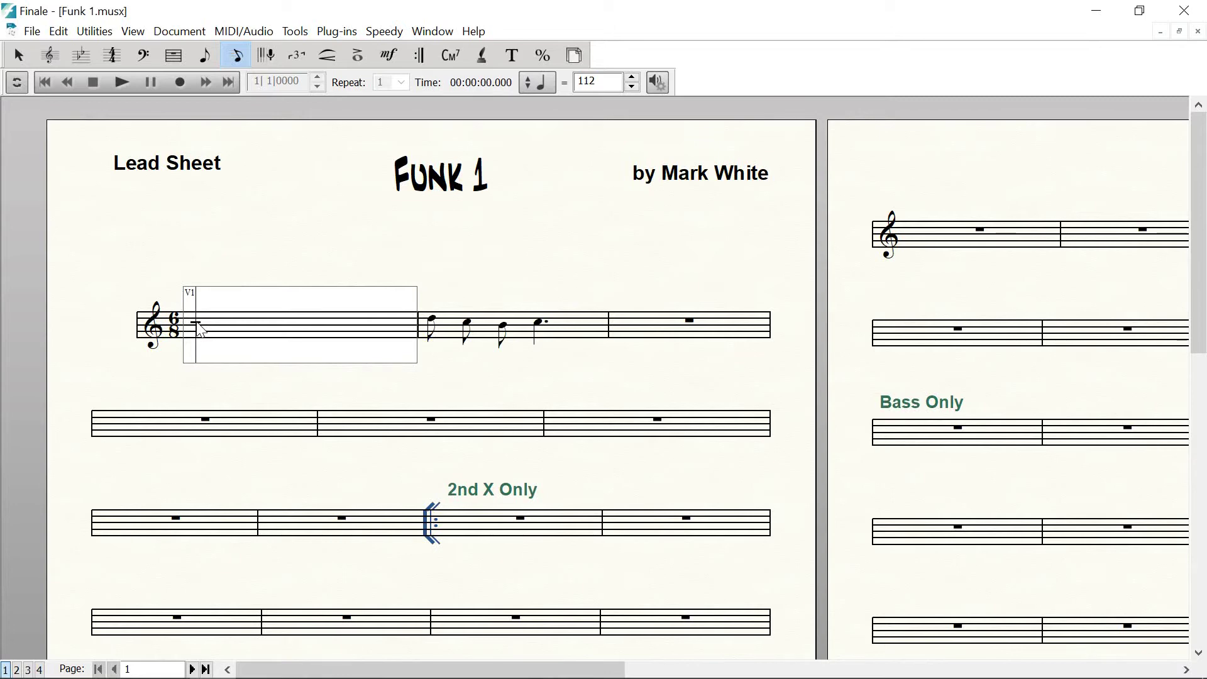
pyautogui.press('4')
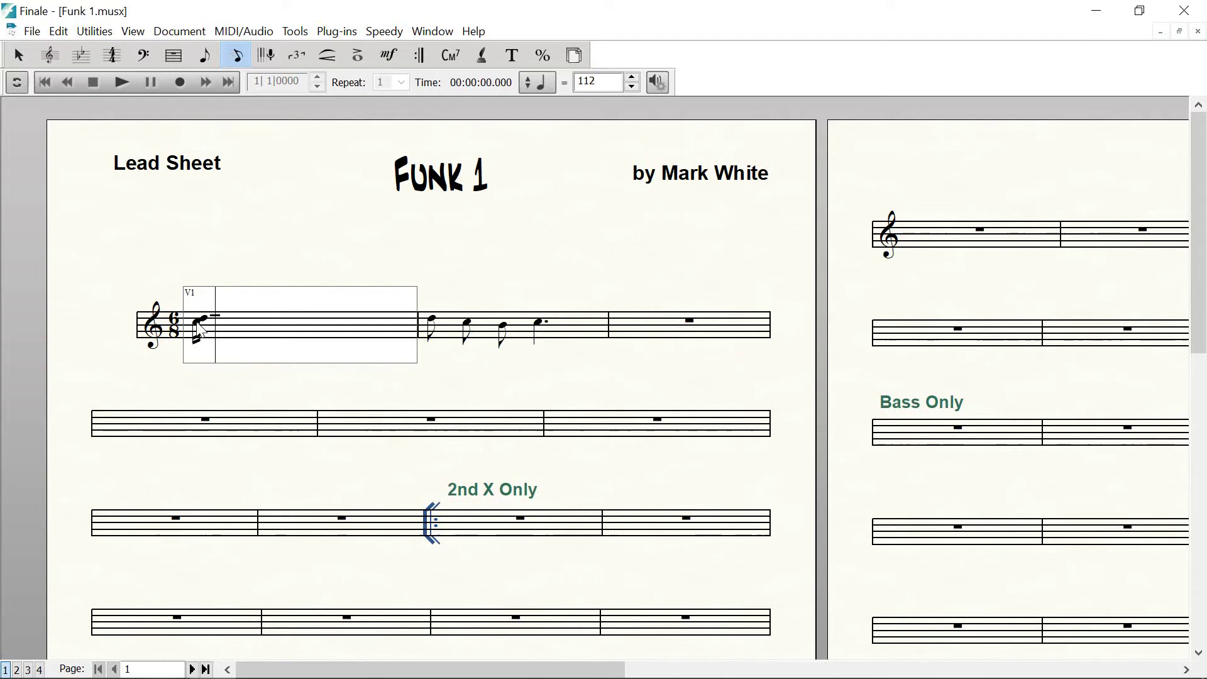
pyautogui.press('4')
pyautogui.press('4')
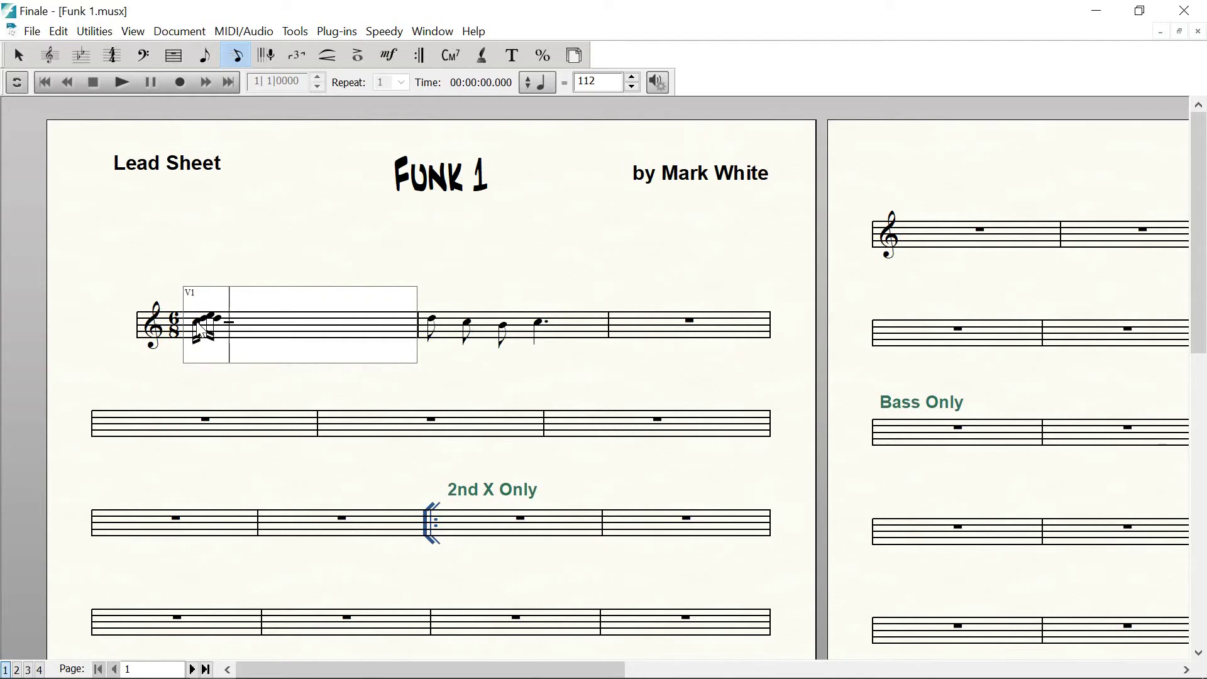
pyautogui.press('4')
pyautogui.press('4')
pyautogui.press('4')
pyautogui.press('4')
pyautogui.press('4')
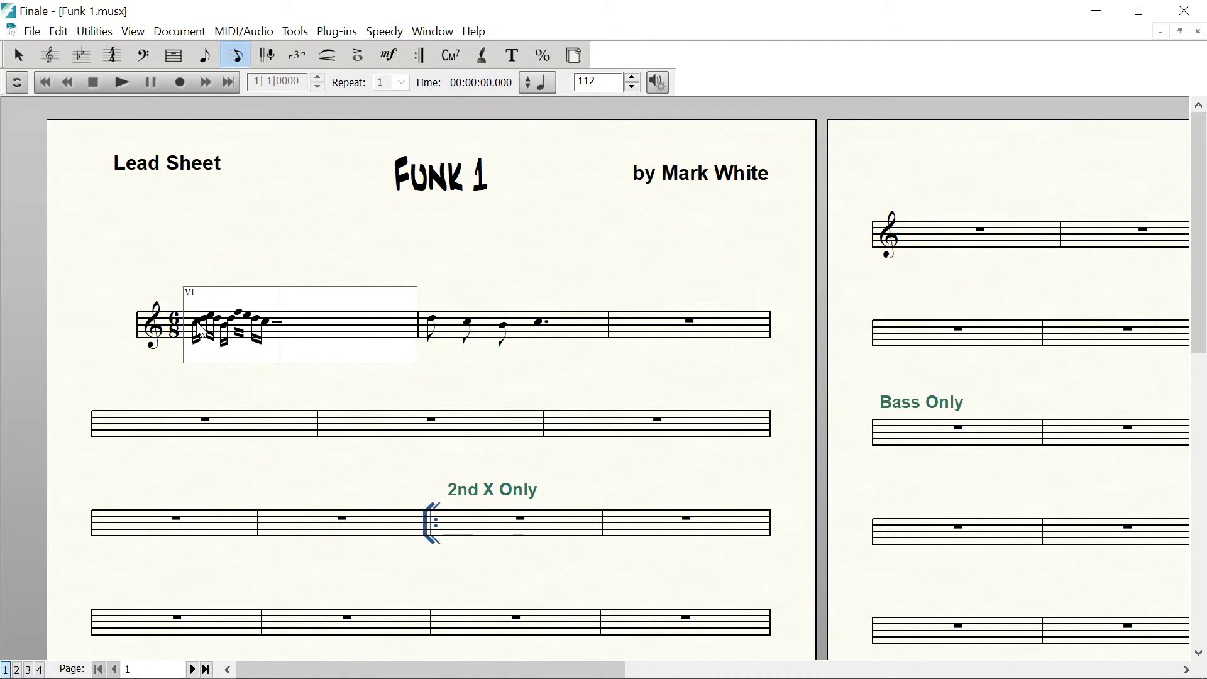
pyautogui.click(482, 277)
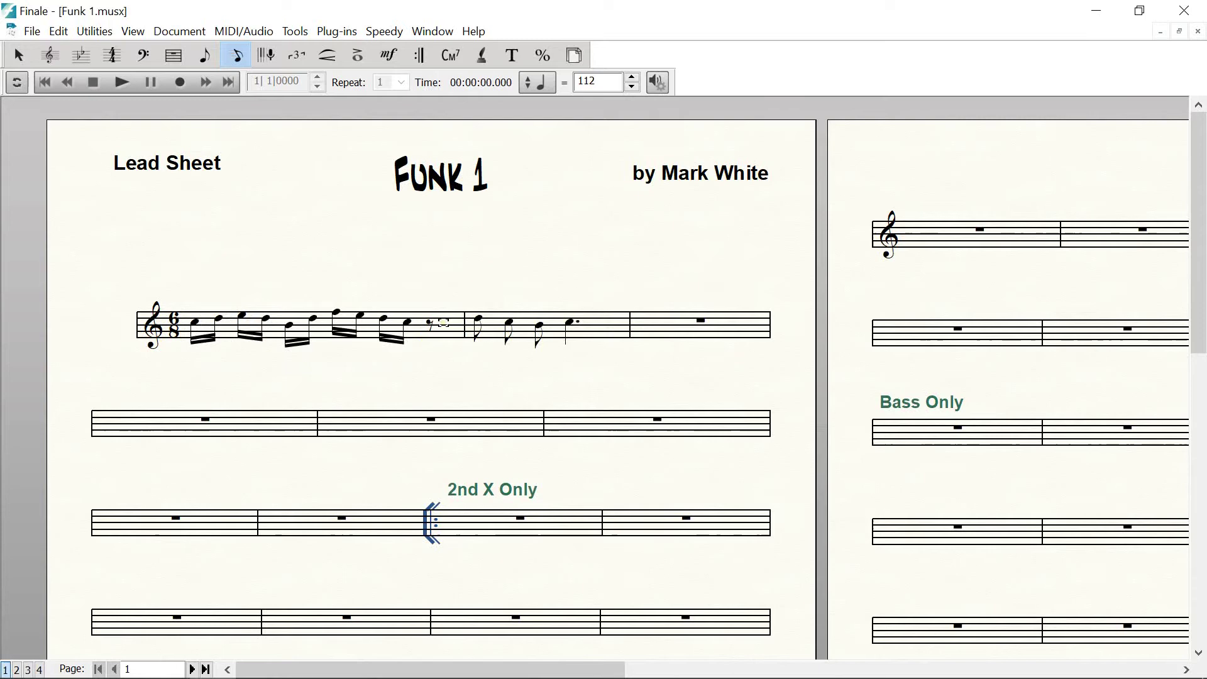
# Check the last note of measure 1 and close the Speedy Entry frame.
pyautogui.click(443, 322)
pyautogui.press('Left')
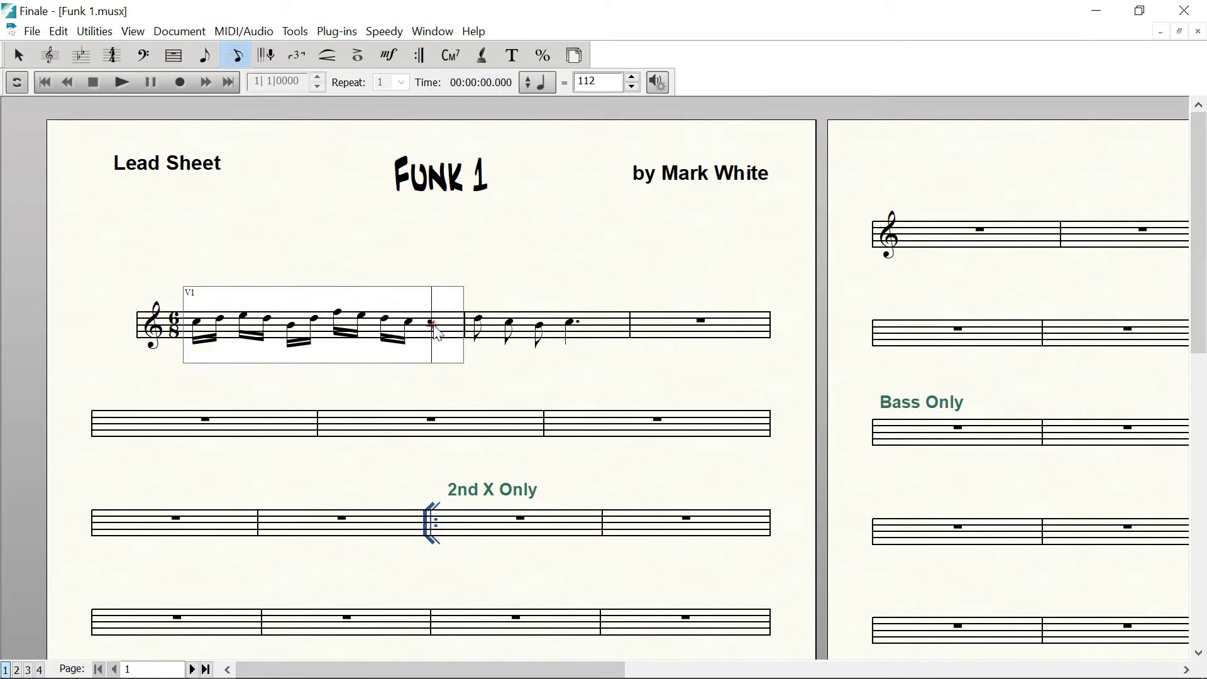
pyautogui.press('Right')
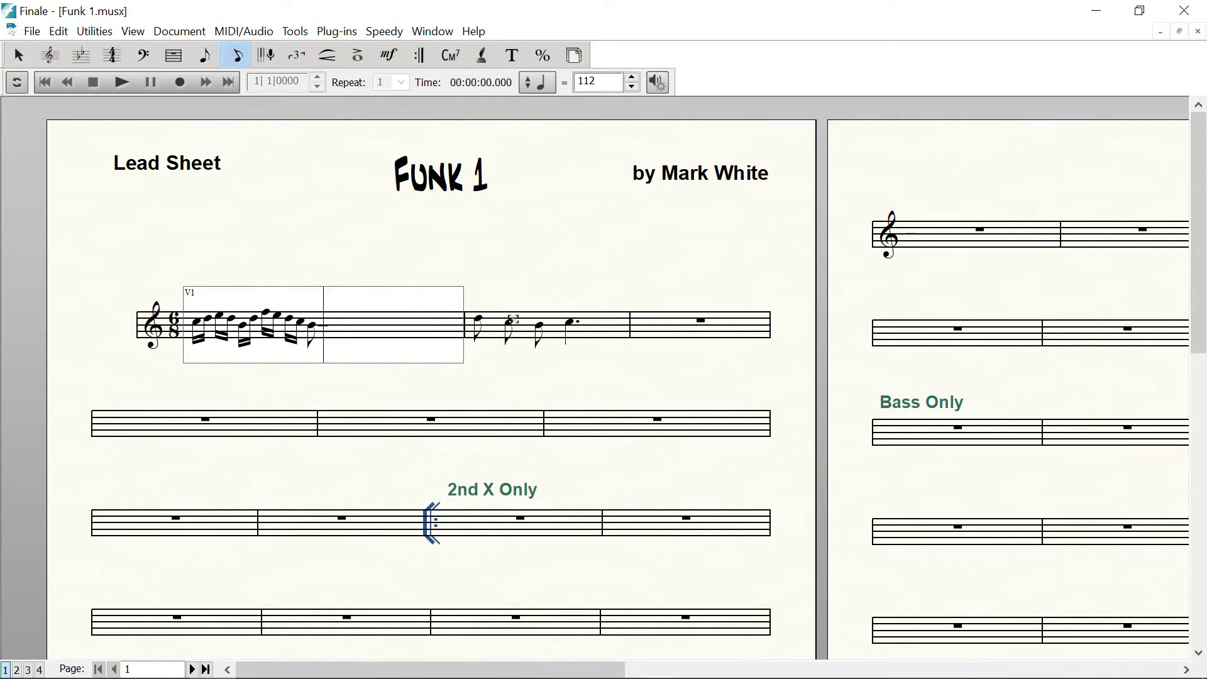
pyautogui.click(532, 258)
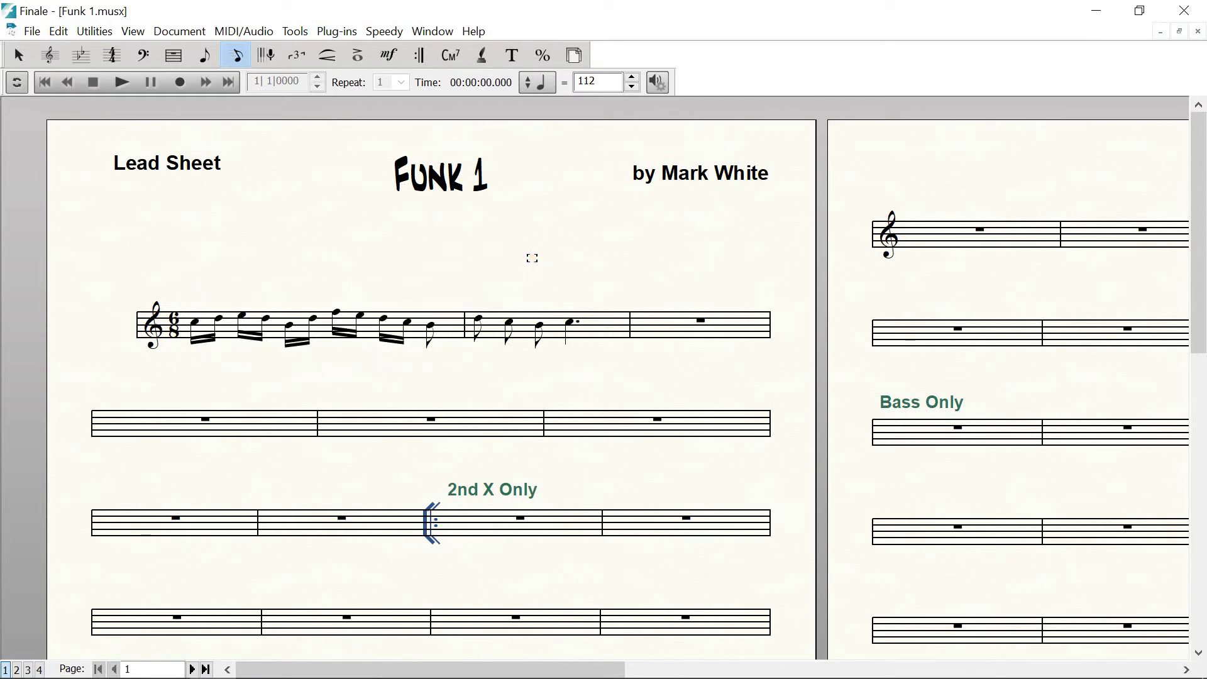
# Lower the playback tempo from 112 to 104 and play back the opening melody.
pyautogui.click(632, 86)
pyautogui.click(632, 85)
pyautogui.click(119, 83)
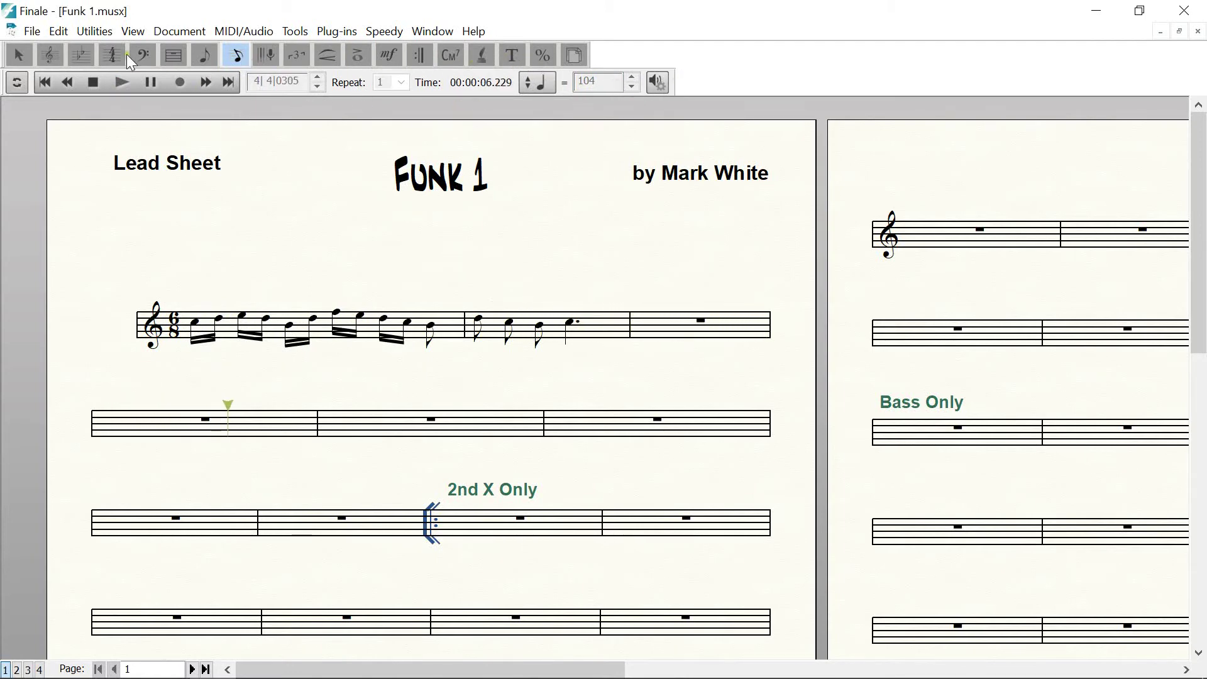
pyautogui.click(99, 77)
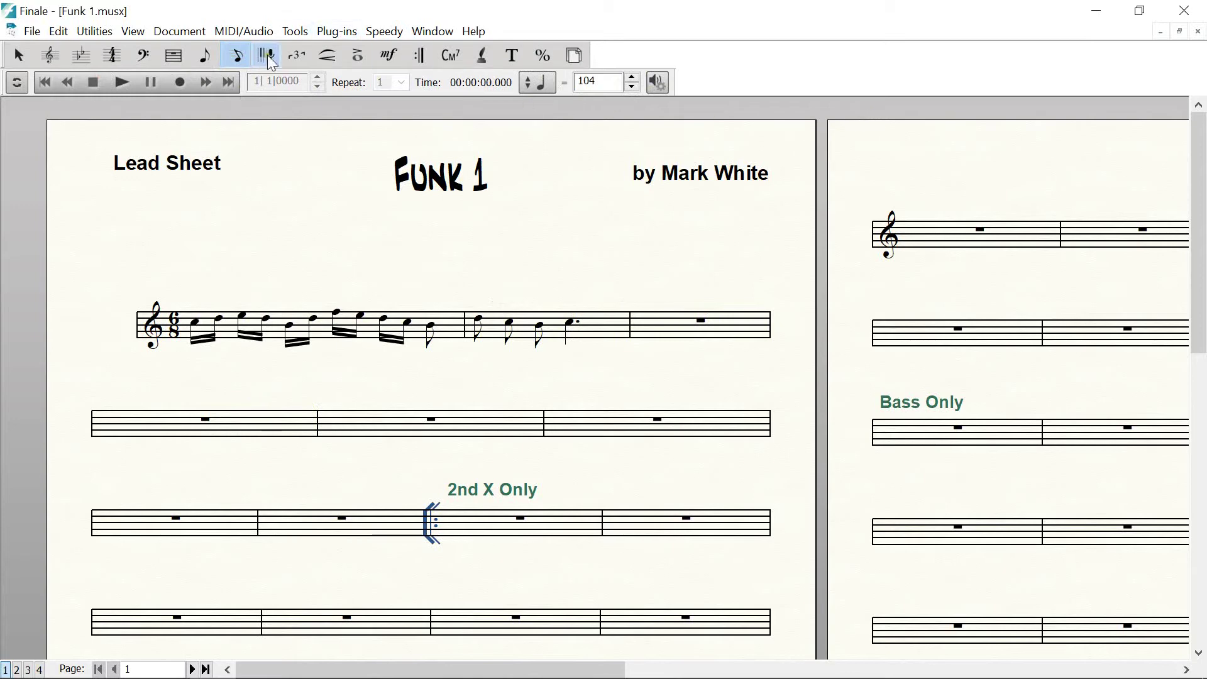
pyautogui.click(19, 58)
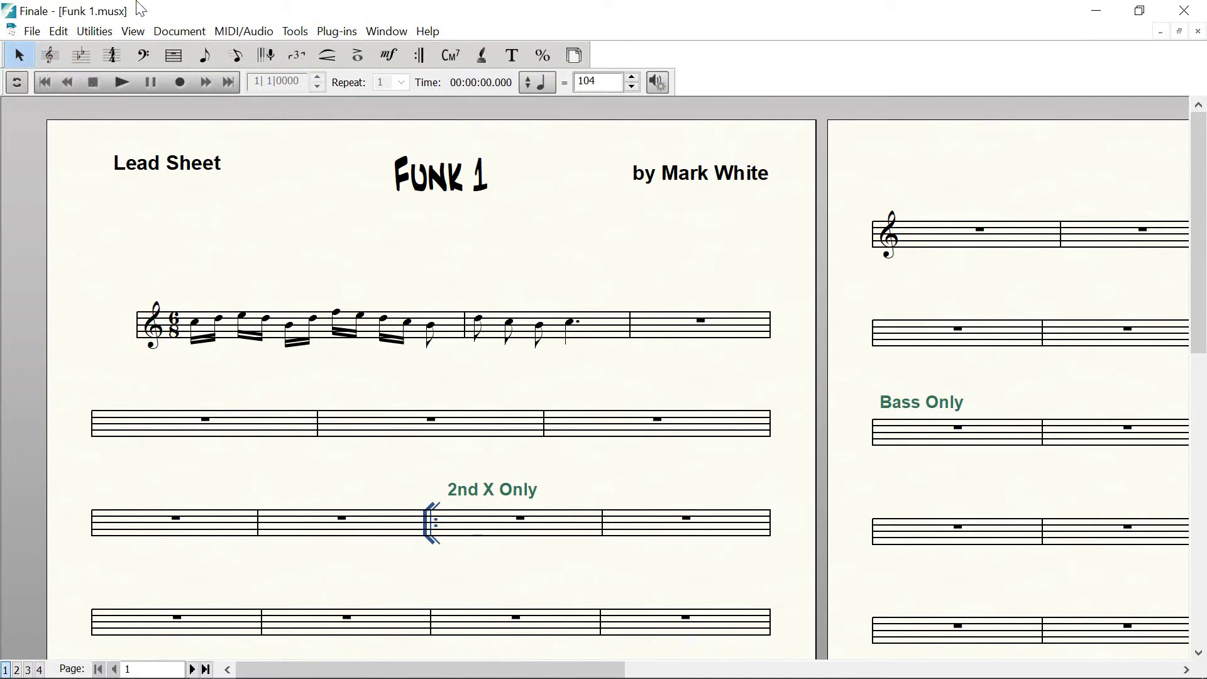
pyautogui.click(235, 54)
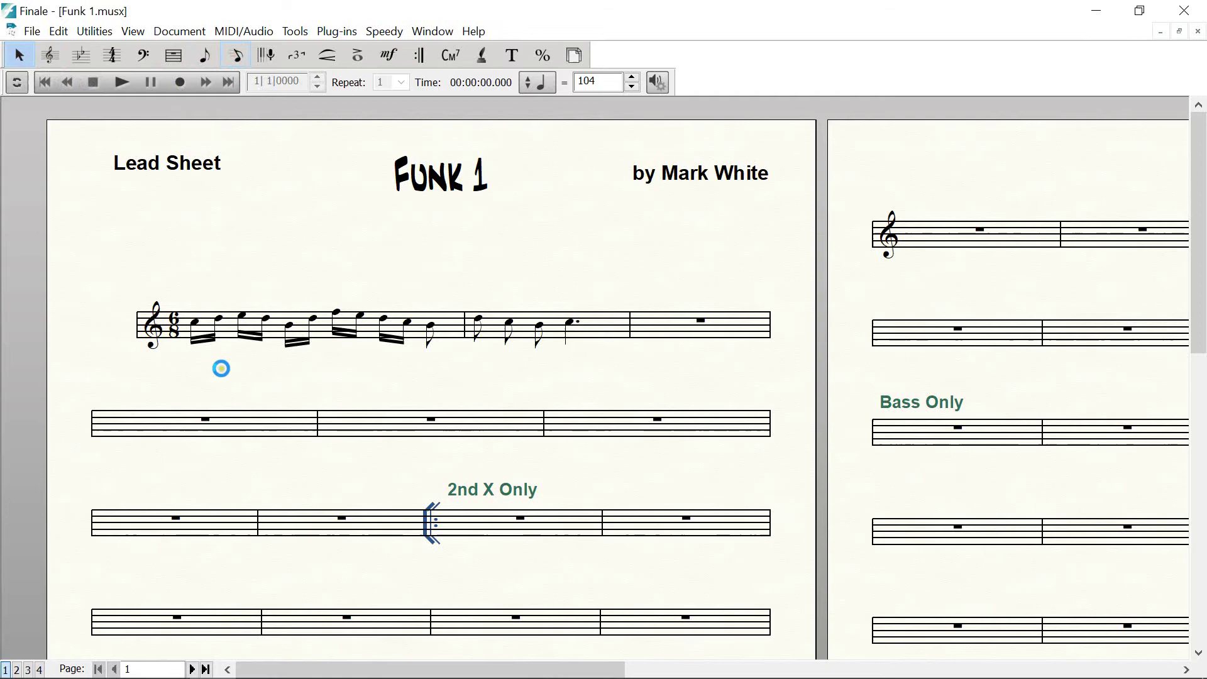
# Delete all notes from measures 1 and 2, leaving whole-measure rests.
pyautogui.click(201, 333)
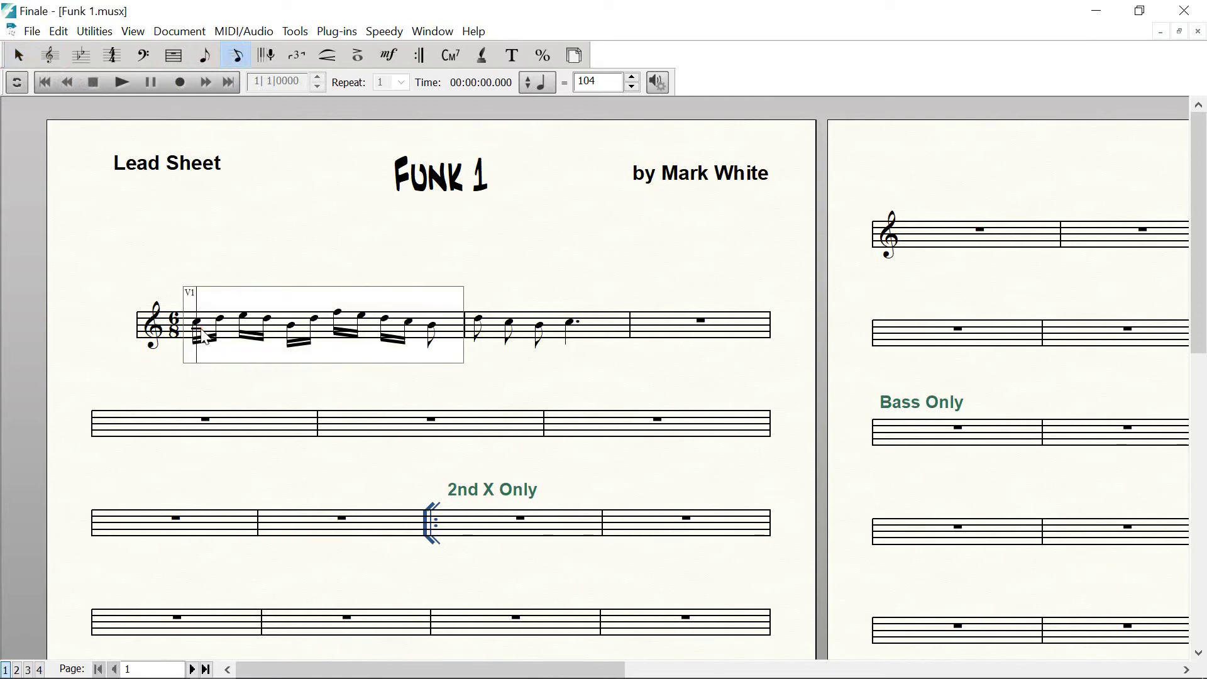
pyautogui.press('Delete')
pyautogui.press('Delete')
pyautogui.press('Delete')
pyautogui.press('Delete')
pyautogui.press('Delete')
pyautogui.press('Delete')
pyautogui.press('Delete')
pyautogui.press('Delete')
pyautogui.press('Delete')
pyautogui.press('Delete')
pyautogui.press('Delete')
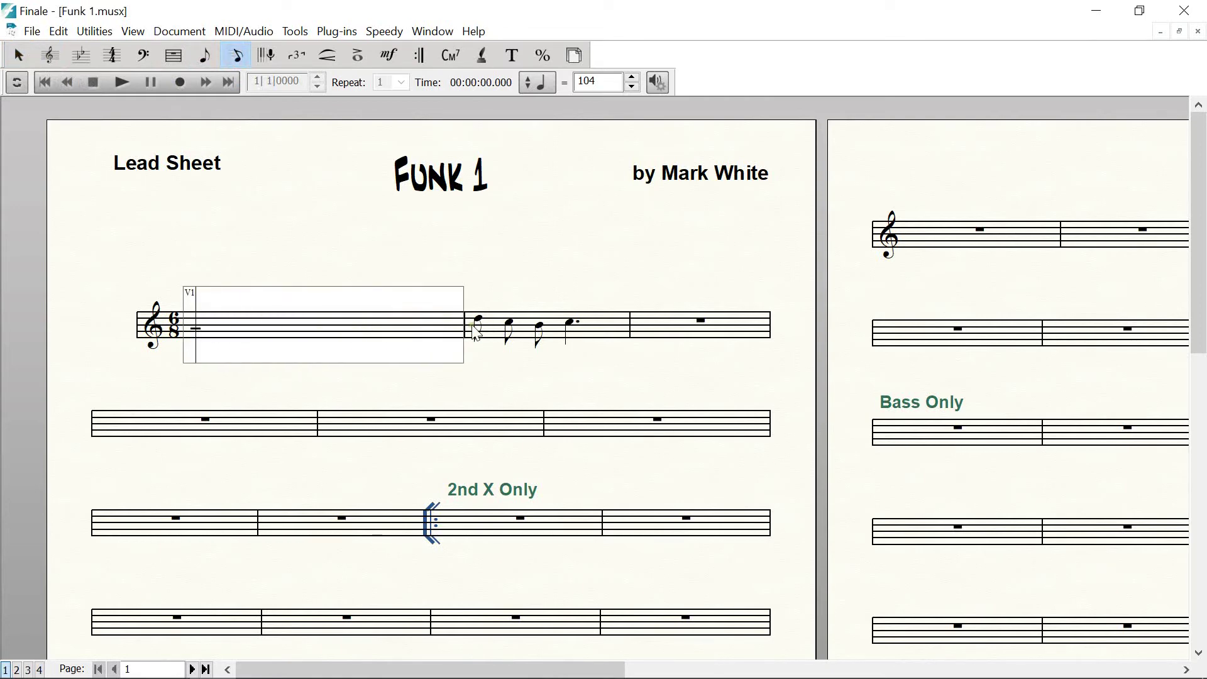
pyautogui.click(480, 333)
pyautogui.press('Delete')
pyautogui.press('Delete')
pyautogui.press('Delete')
pyautogui.press('Delete')
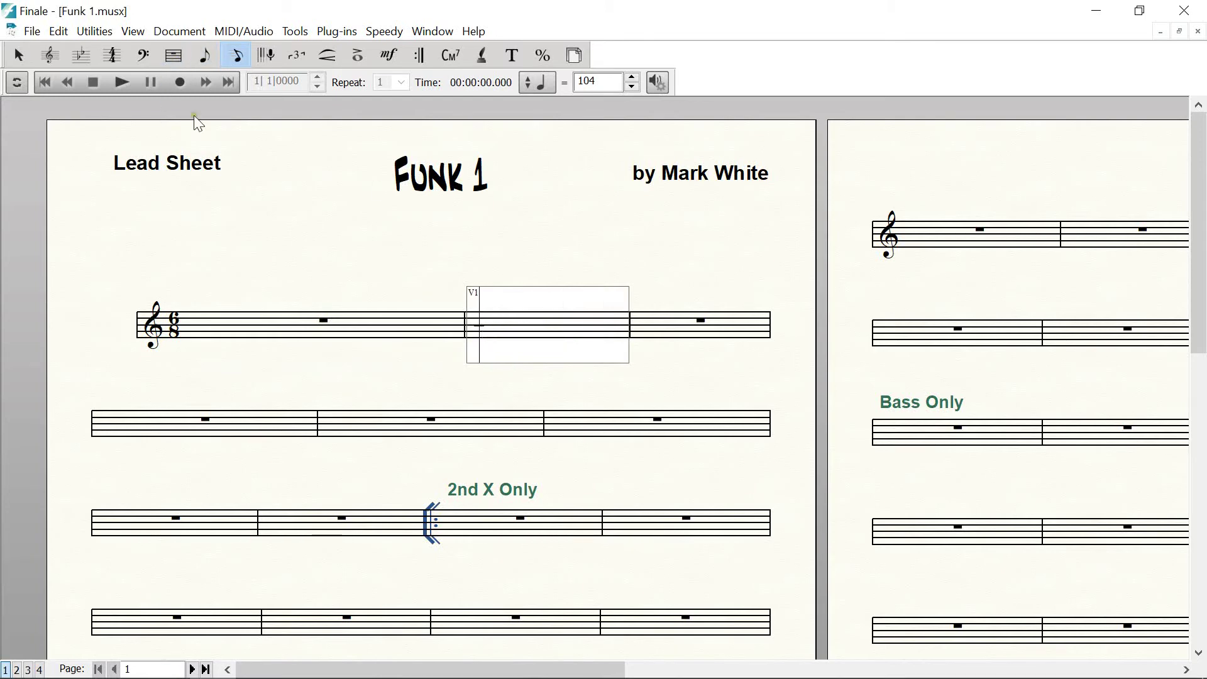
pyautogui.click(113, 55)
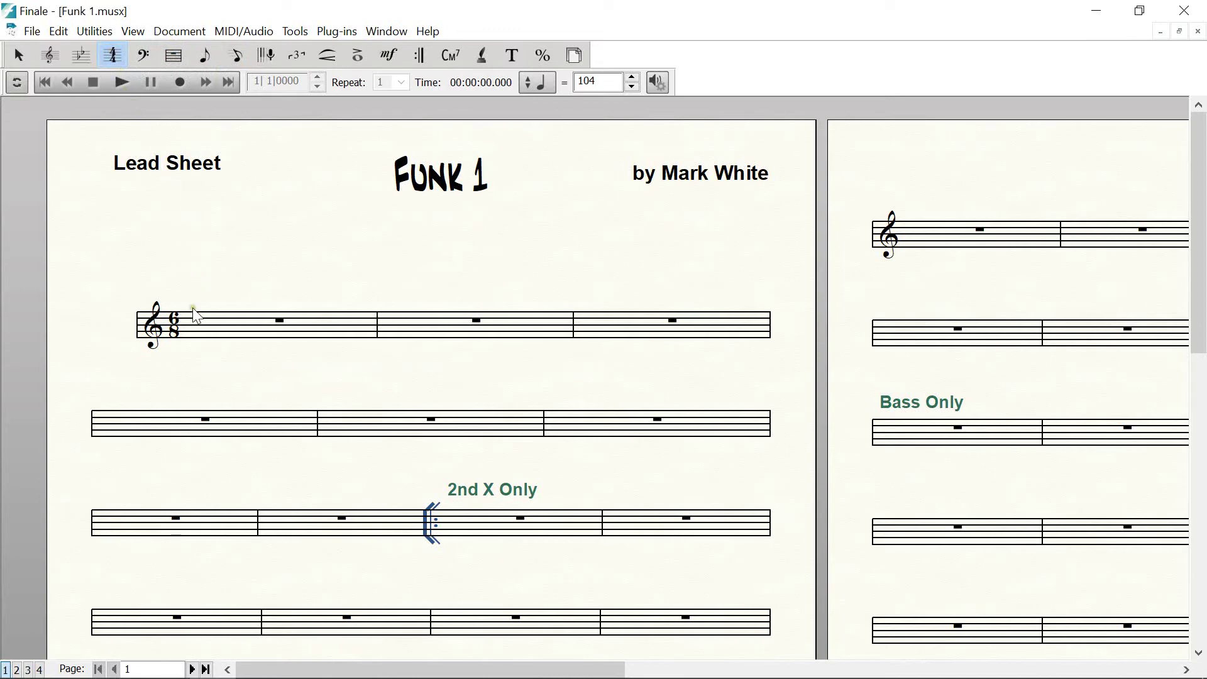
# Change measure 1 to 4/4 (four quarter-note beats) through the end of the piece.
pyautogui.click(201, 328)
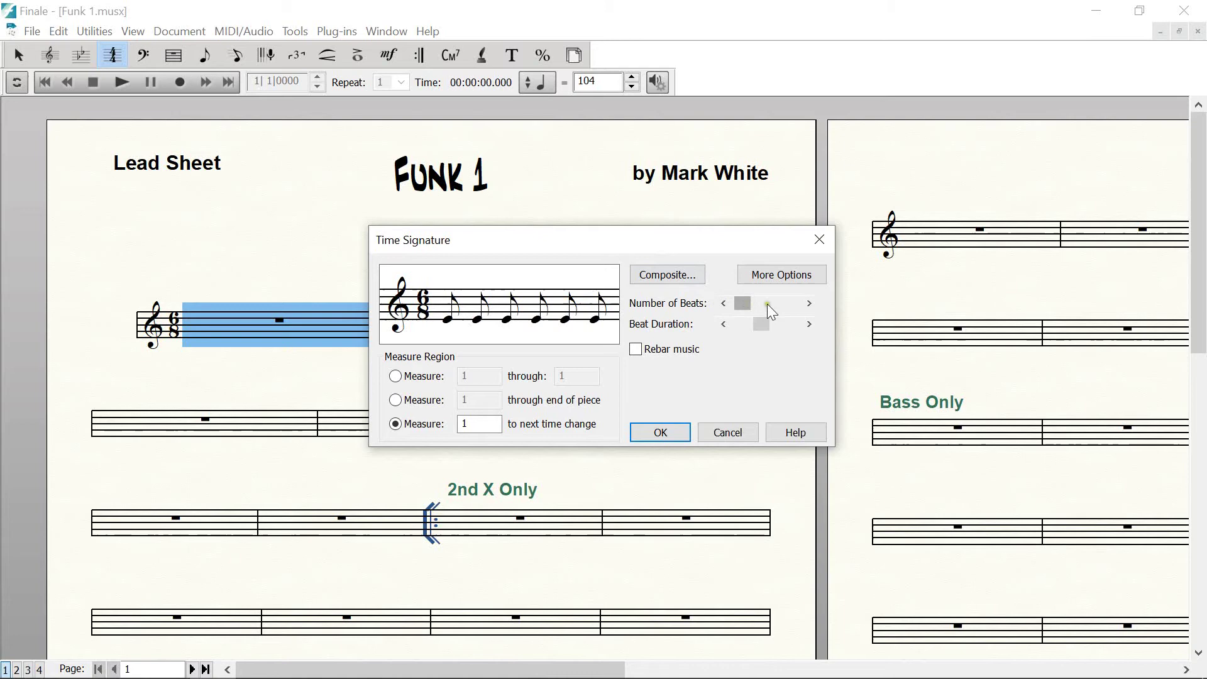
pyautogui.click(726, 303)
pyautogui.click(727, 303)
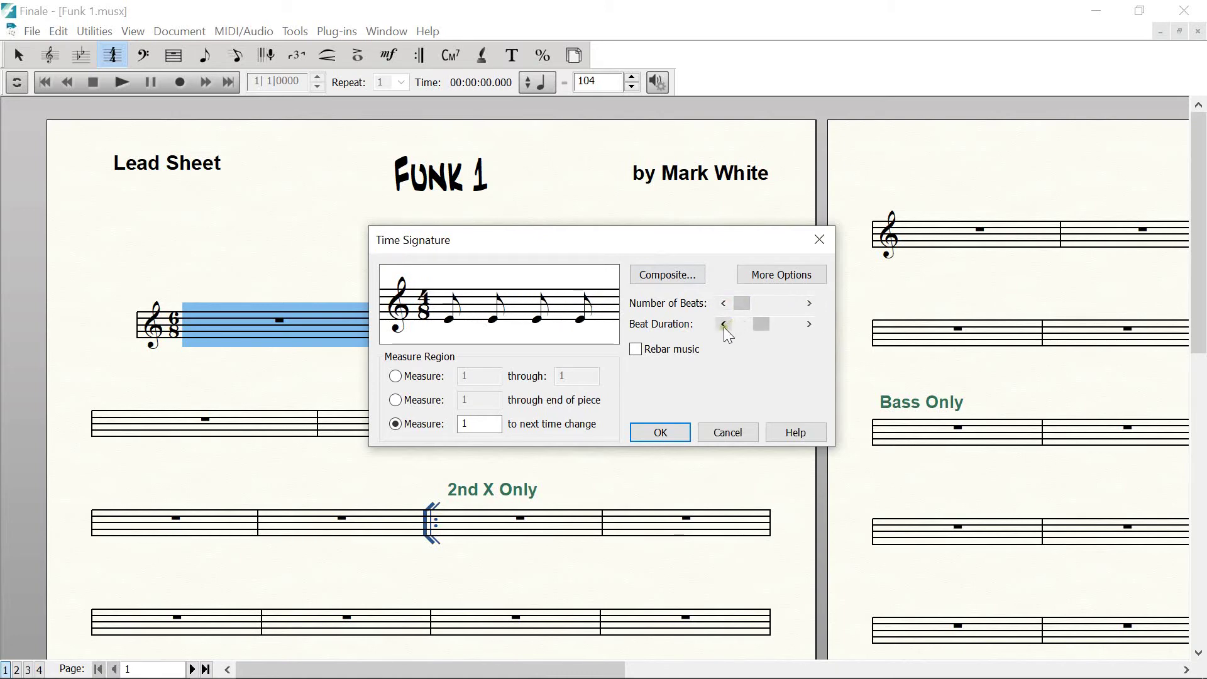
pyautogui.click(723, 324)
pyautogui.click(723, 325)
pyautogui.click(723, 324)
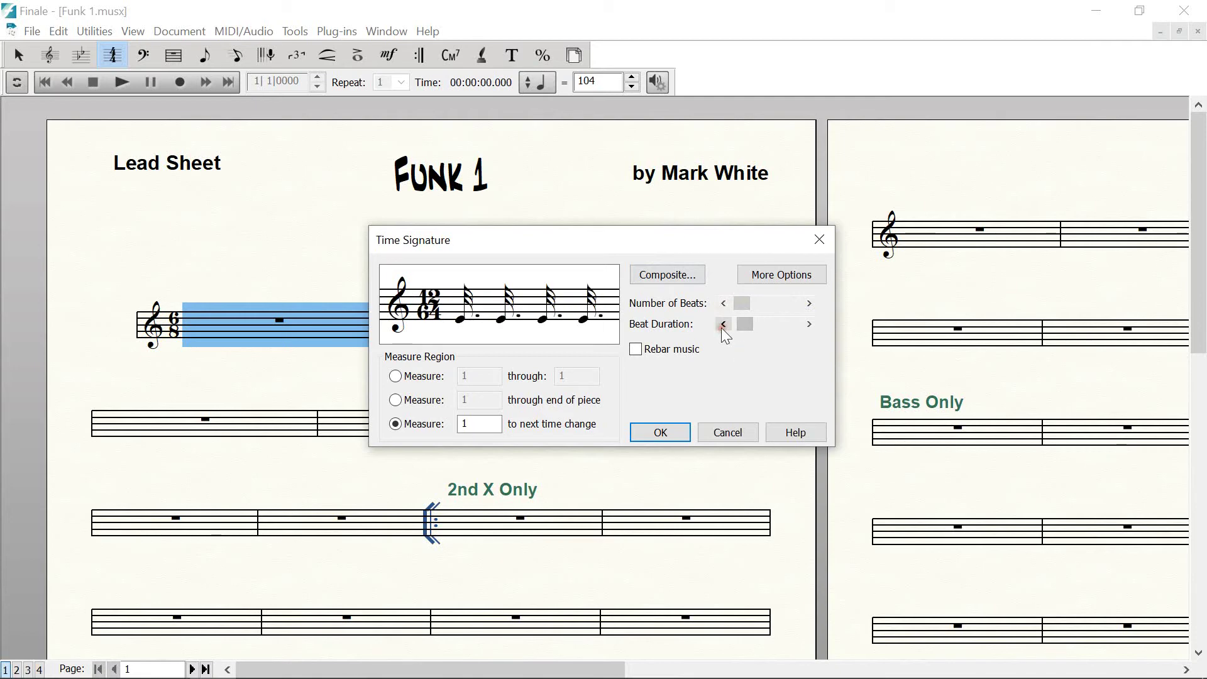
pyautogui.click(723, 325)
pyautogui.click(786, 323)
pyautogui.click(786, 323)
pyautogui.click(785, 323)
pyautogui.click(786, 324)
pyautogui.click(786, 323)
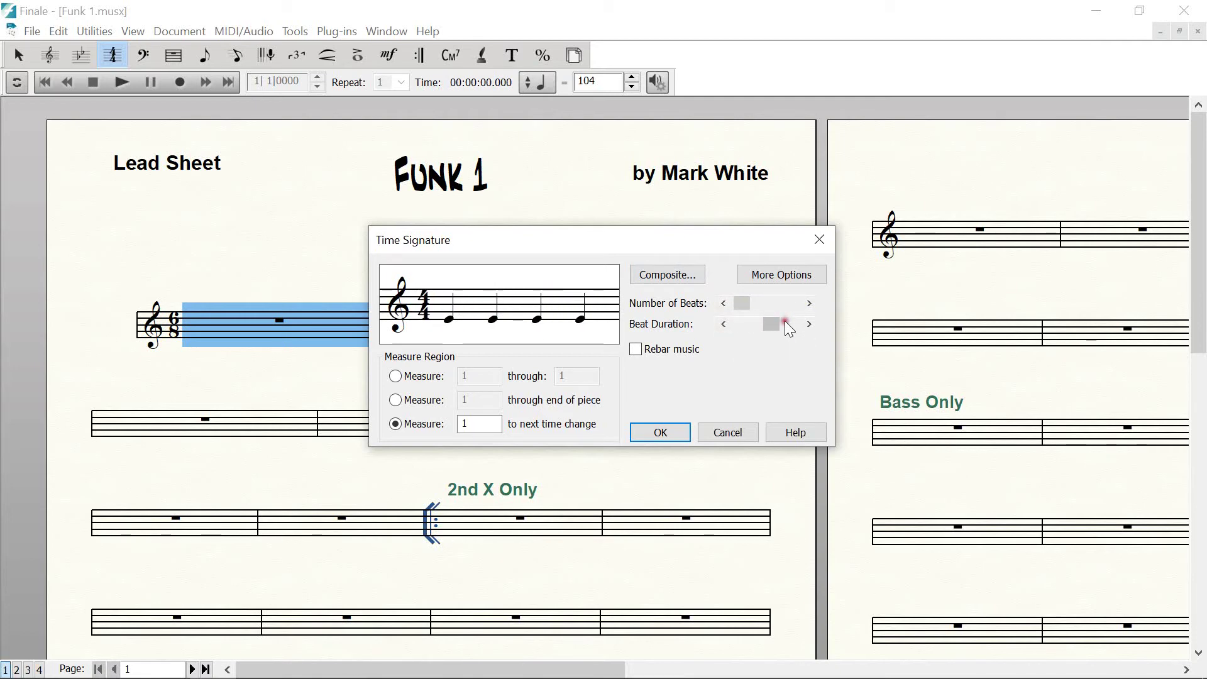
pyautogui.click(400, 400)
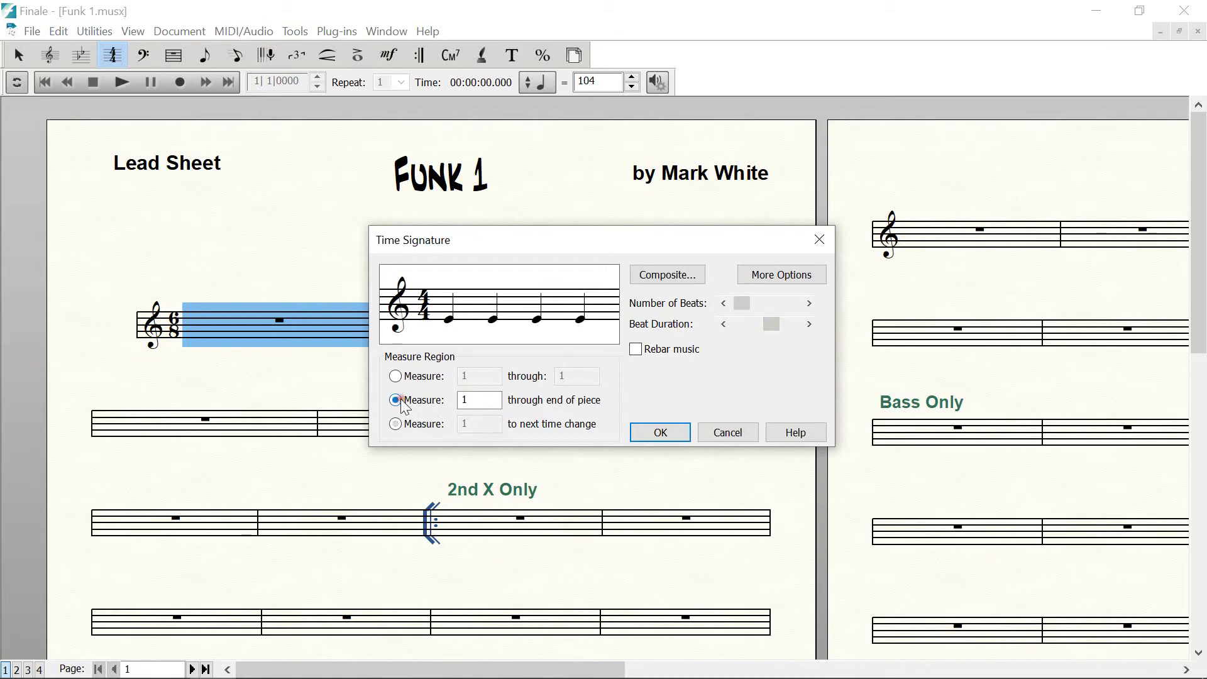
pyautogui.click(664, 434)
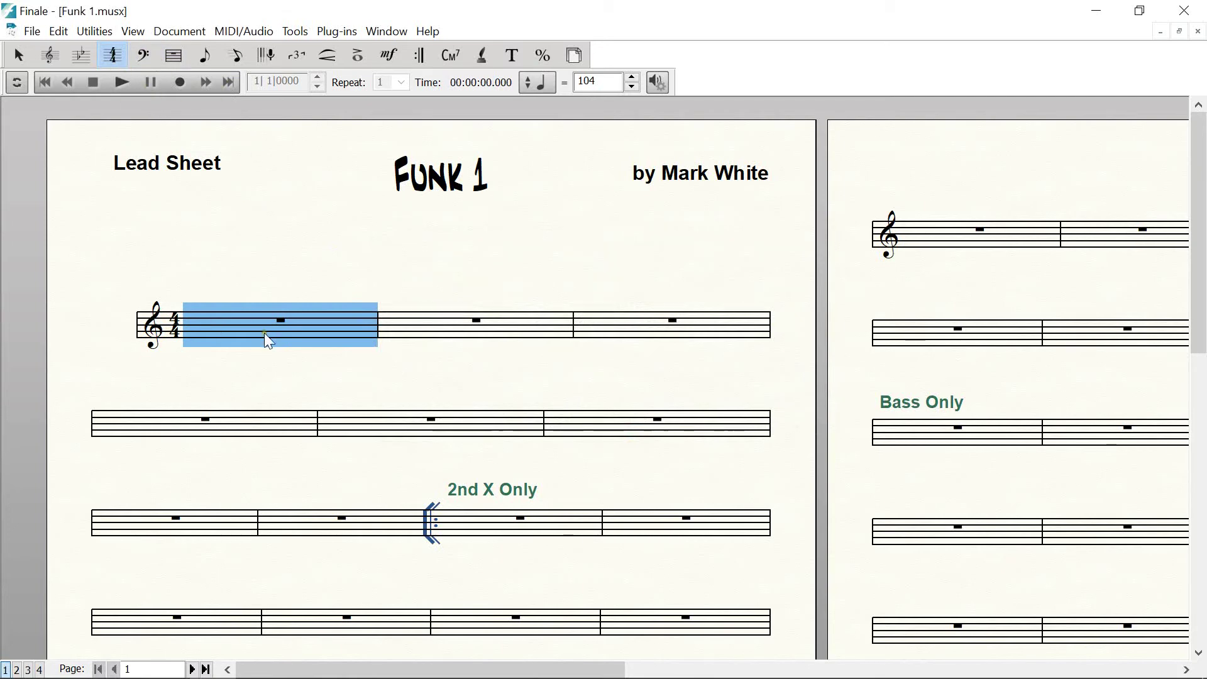
pyautogui.click(237, 316)
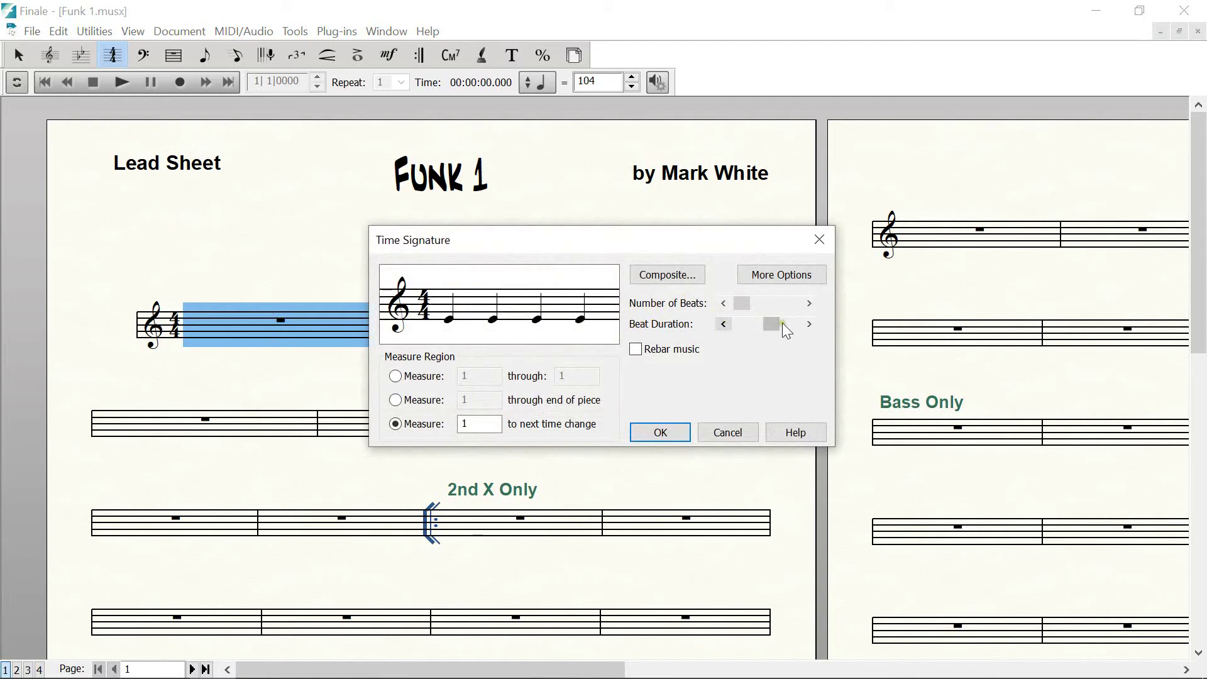
# Set the meter to two dotted-quarter beats (6/8) through the end of the piece.
pyautogui.click(808, 324)
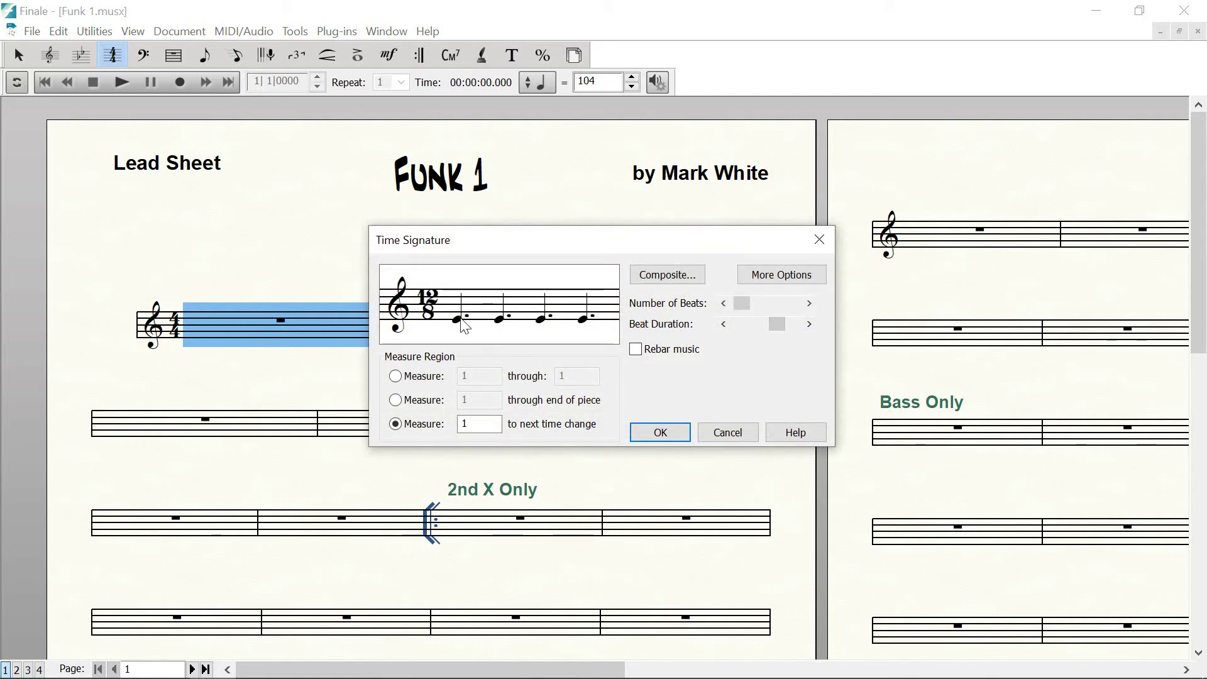
pyautogui.click(724, 304)
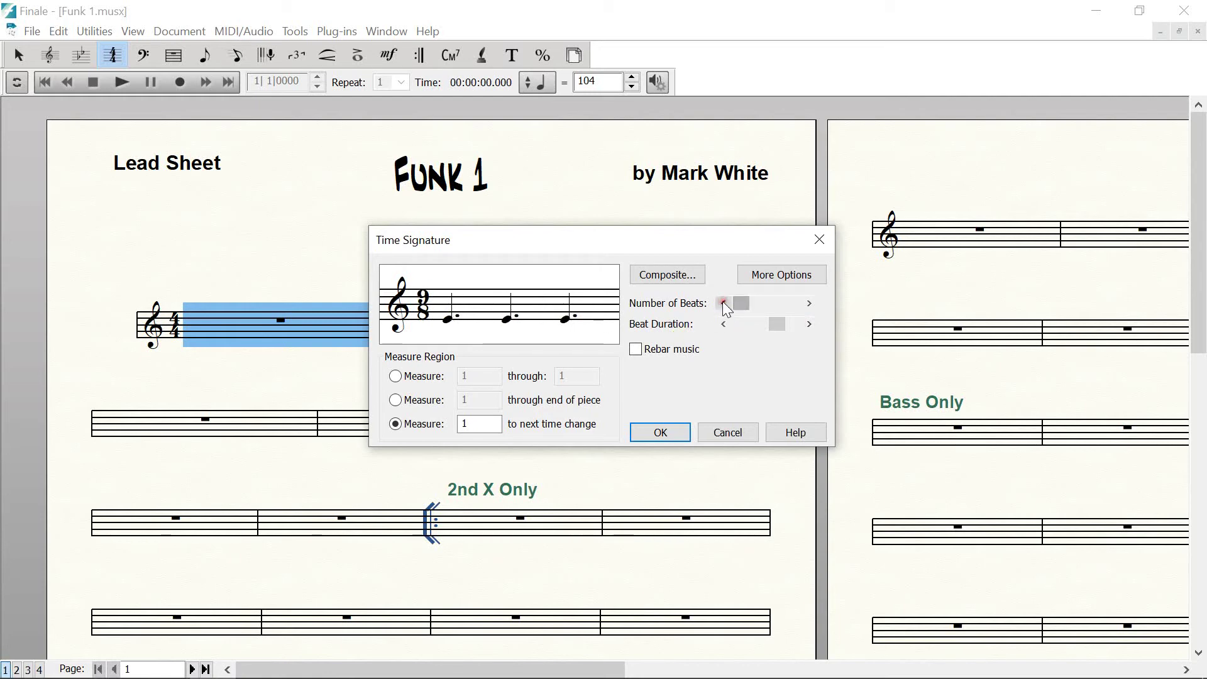
pyautogui.click(724, 304)
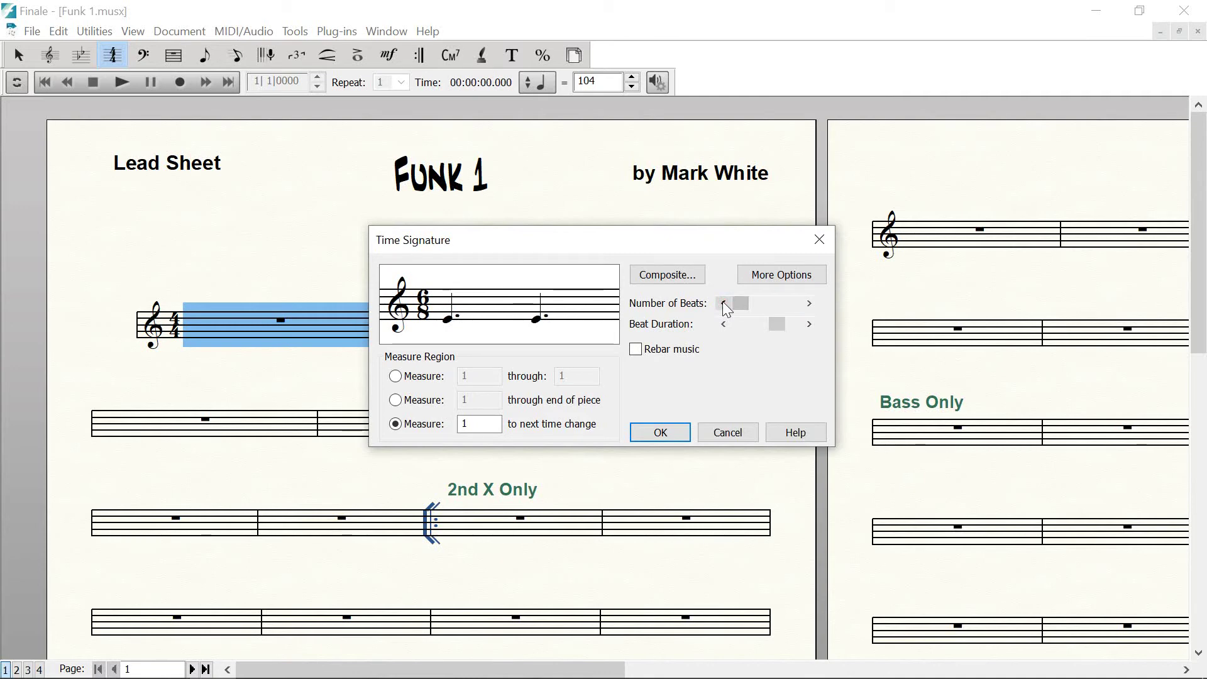
pyautogui.click(396, 400)
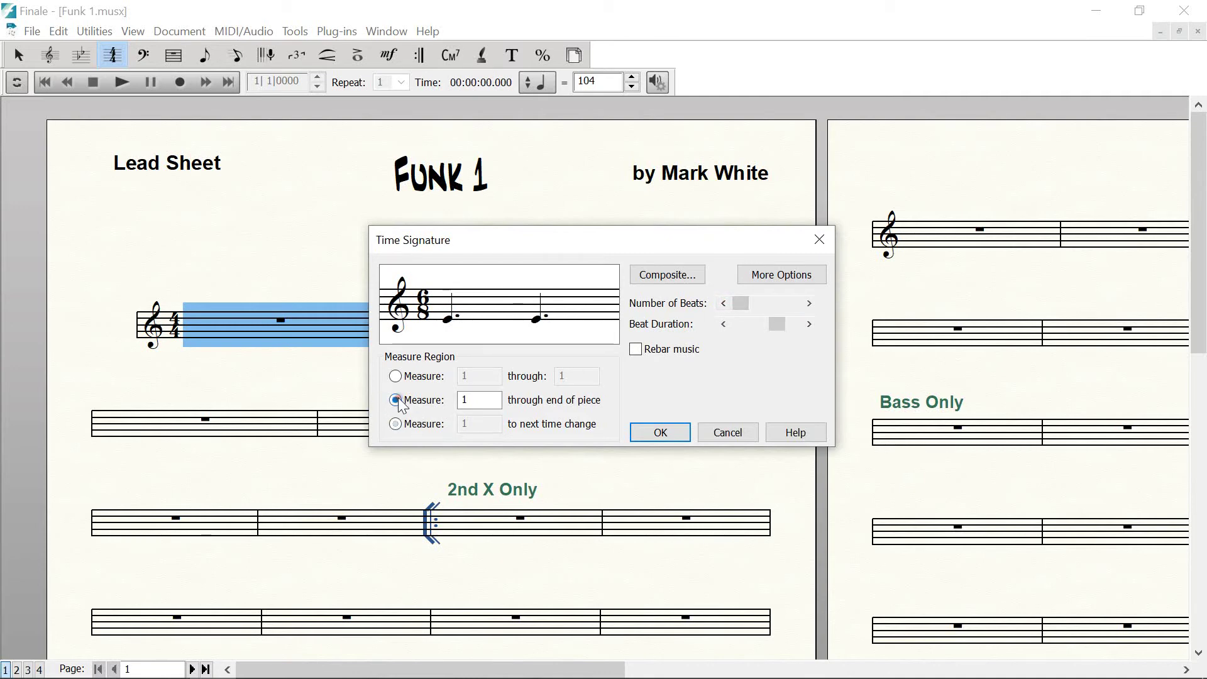
# Confirm 6/8 and enter two beamed groups of three eighth notes in measure 1.
pyautogui.click(661, 433)
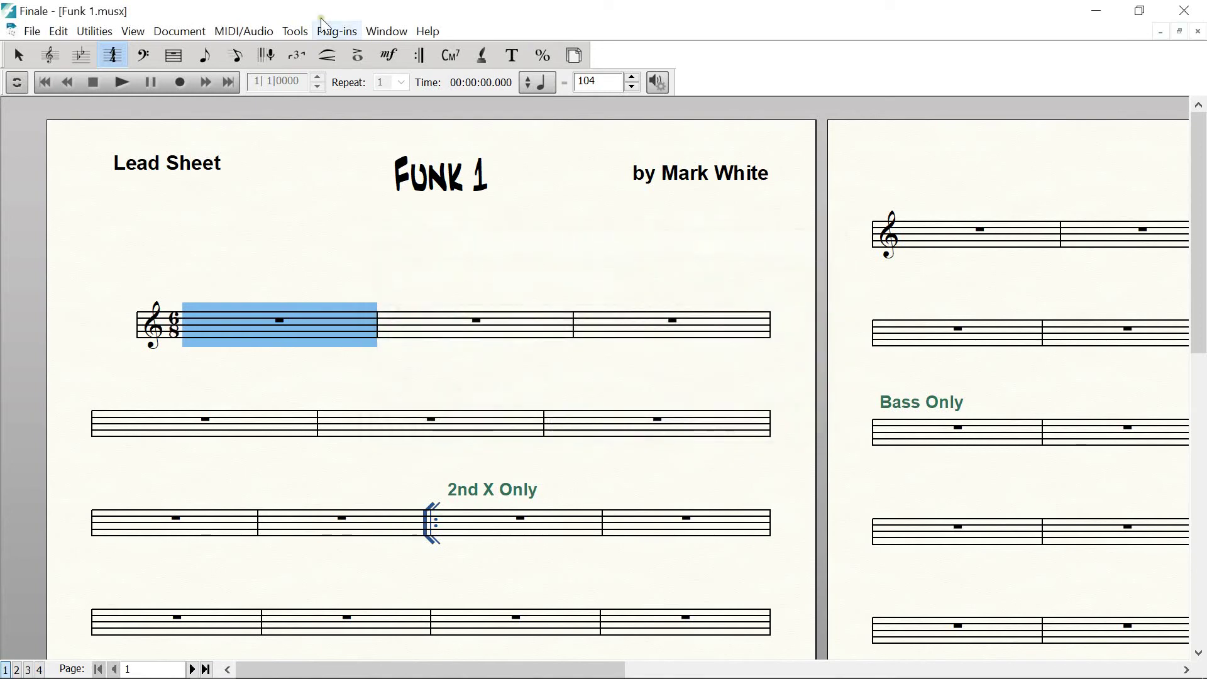
pyautogui.click(236, 58)
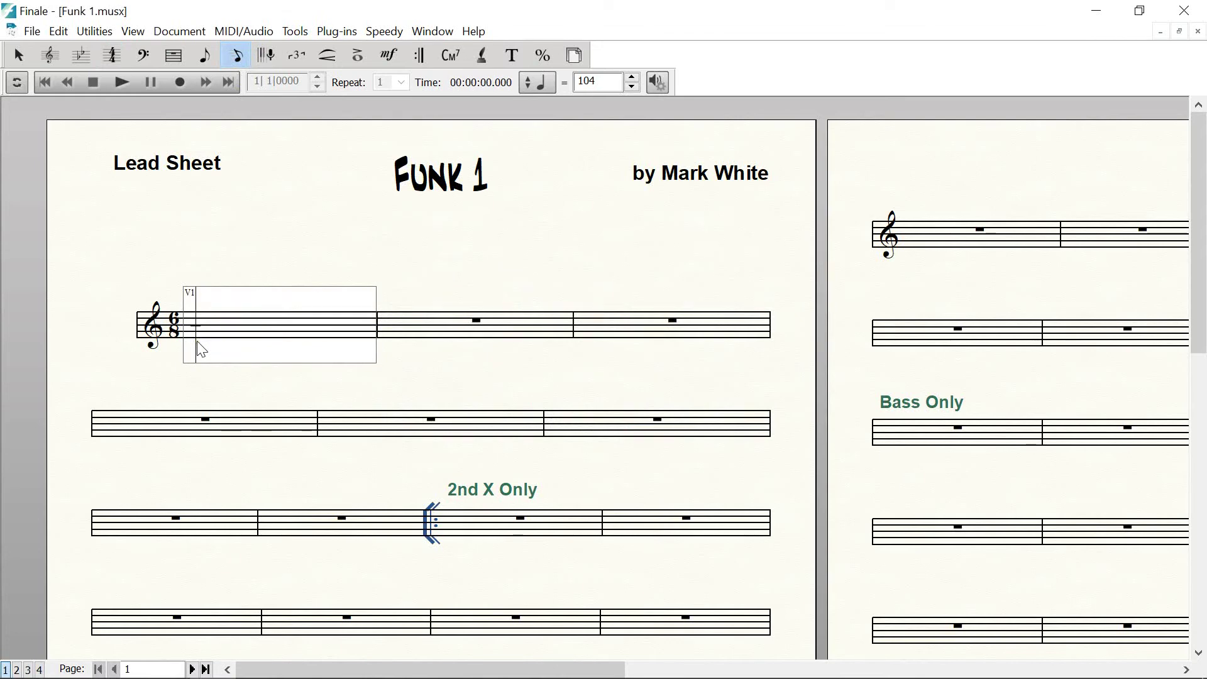
pyautogui.press('Up')
pyautogui.press('Up')
pyautogui.press('Up')
pyautogui.press('4')
pyautogui.press('Down')
pyautogui.press('4')
pyautogui.press('Down')
pyautogui.press('4')
pyautogui.press('Up')
pyautogui.press('Up')
pyautogui.press('Up')
pyautogui.press('Up')
pyautogui.press('4')
pyautogui.press('Down')
pyautogui.press('4')
# Add dotted-quarter D and C in measure 2, then play back the melody.
pyautogui.press('Down')
pyautogui.press('4')
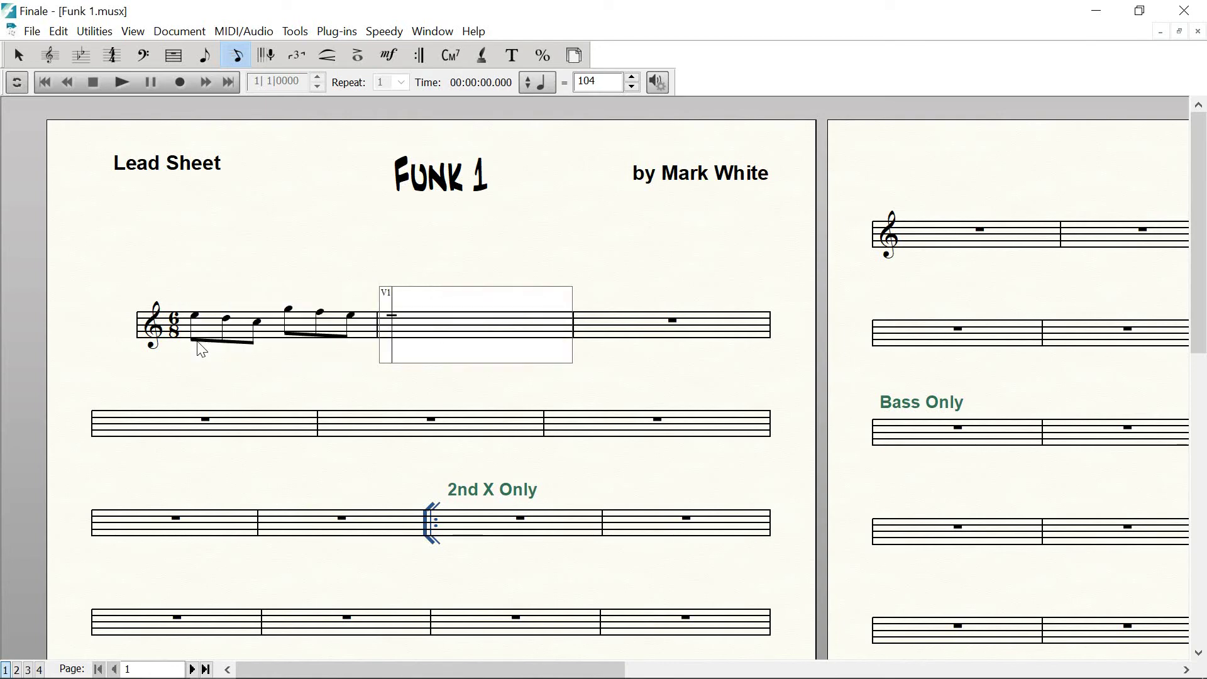
pyautogui.press('5')
pyautogui.press('.')
pyautogui.press('Down')
pyautogui.press('5')
pyautogui.press('.')
pyautogui.click(261, 269)
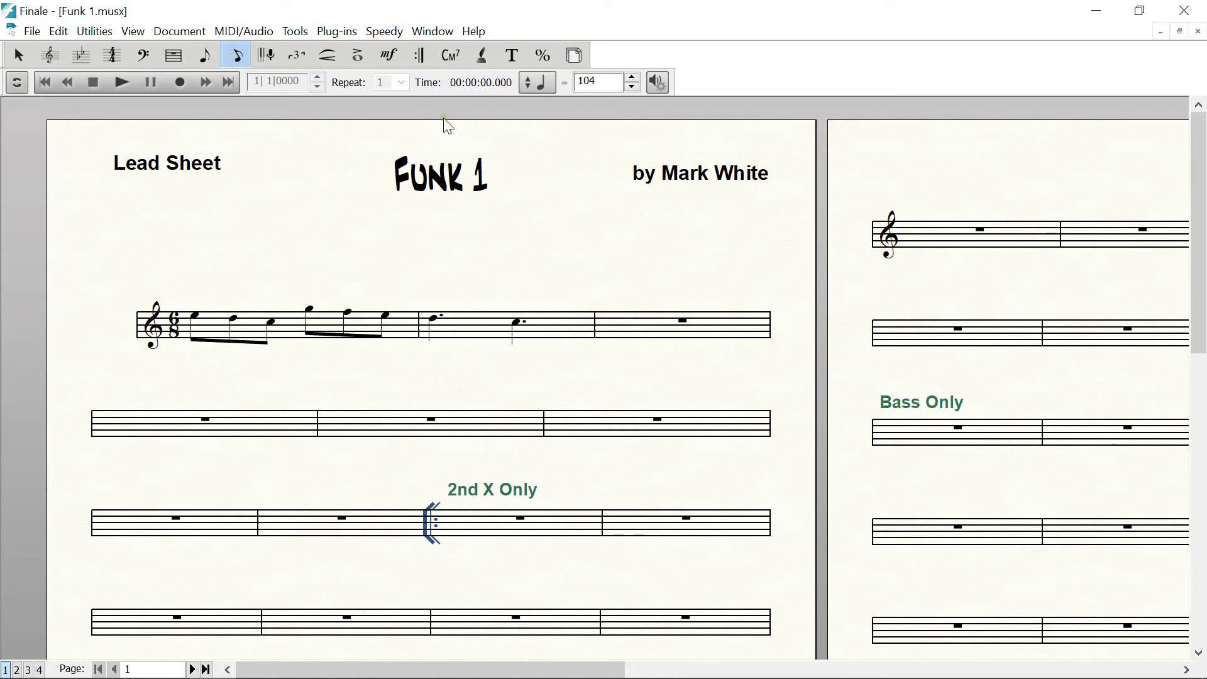
pyautogui.click(120, 84)
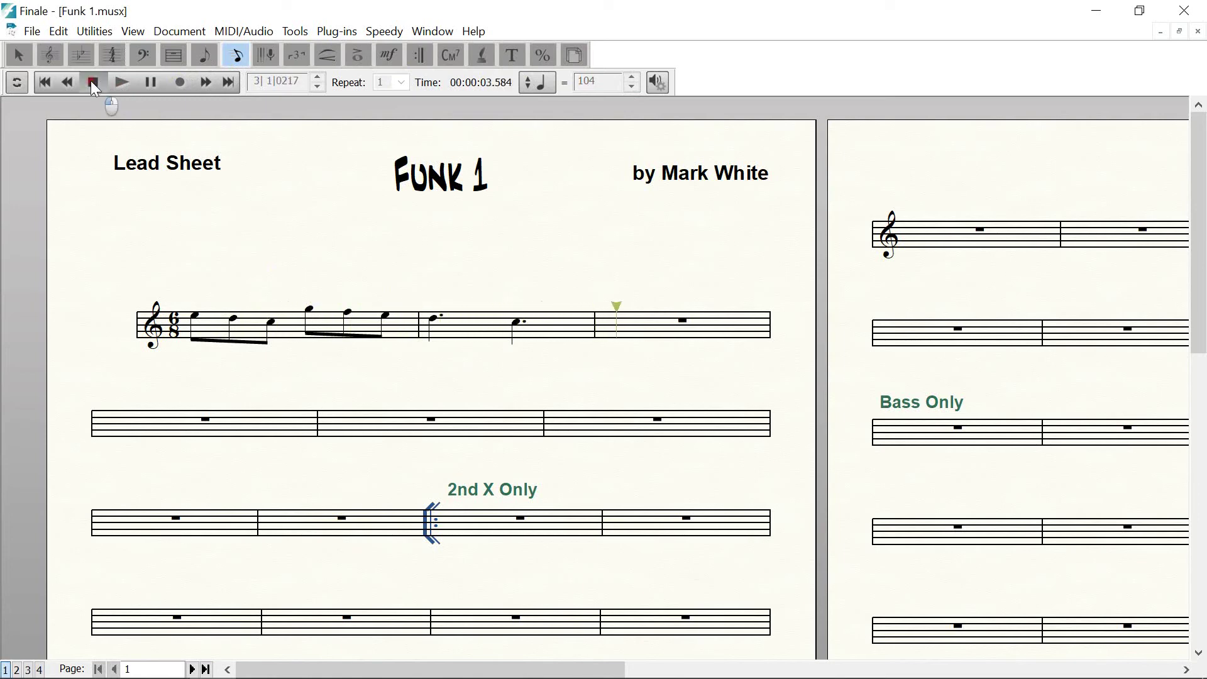
# Stop playback and open the time signature settings for measure 1.
pyautogui.click(94, 83)
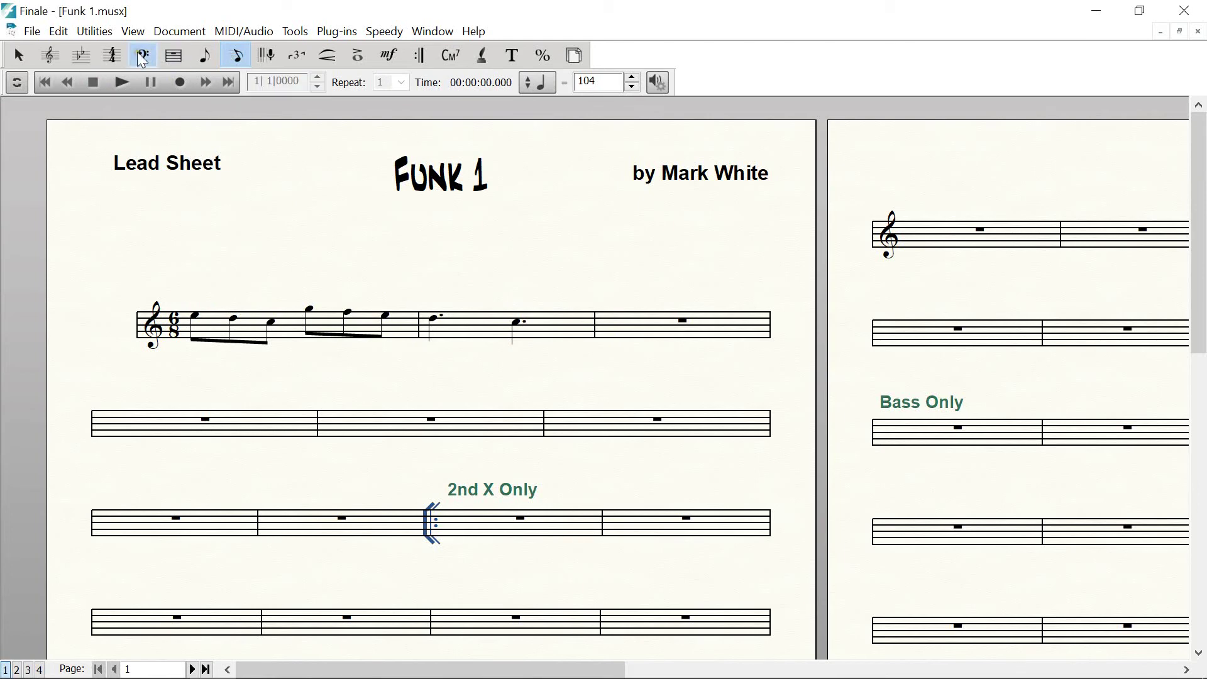
pyautogui.click(113, 55)
pyautogui.click(249, 327)
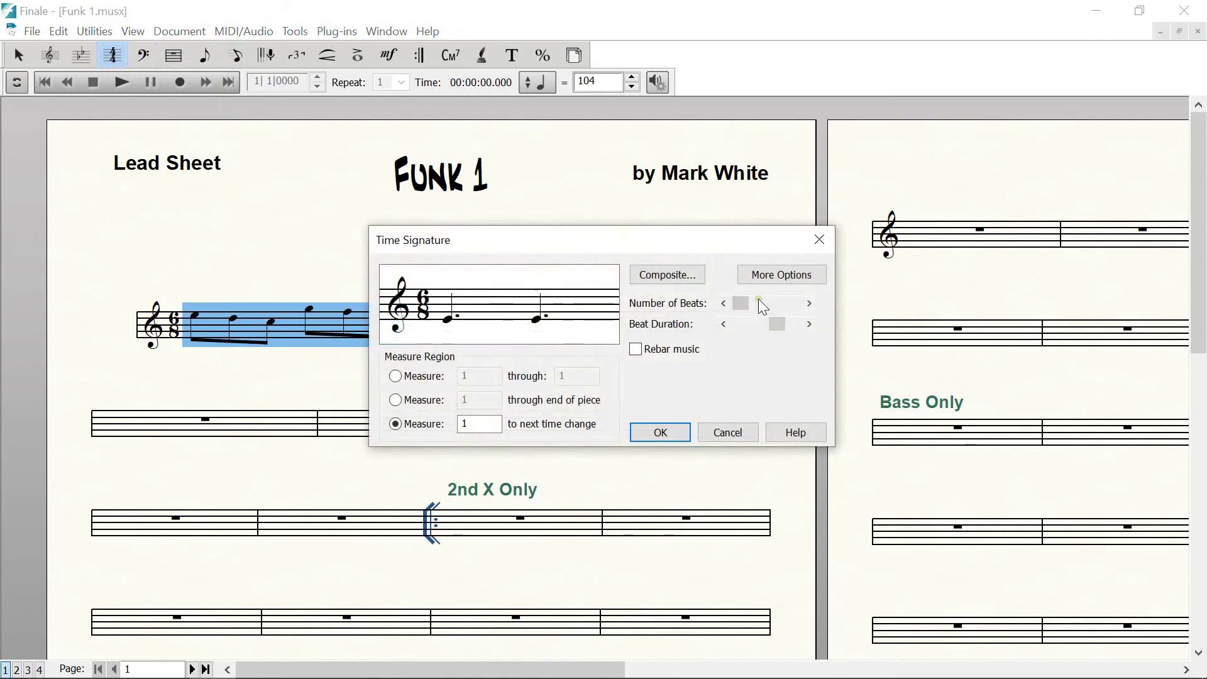
# Set the meter to 4/4 with a quarter-note beat from measure 1 through the end of the piece.
pyautogui.click(723, 324)
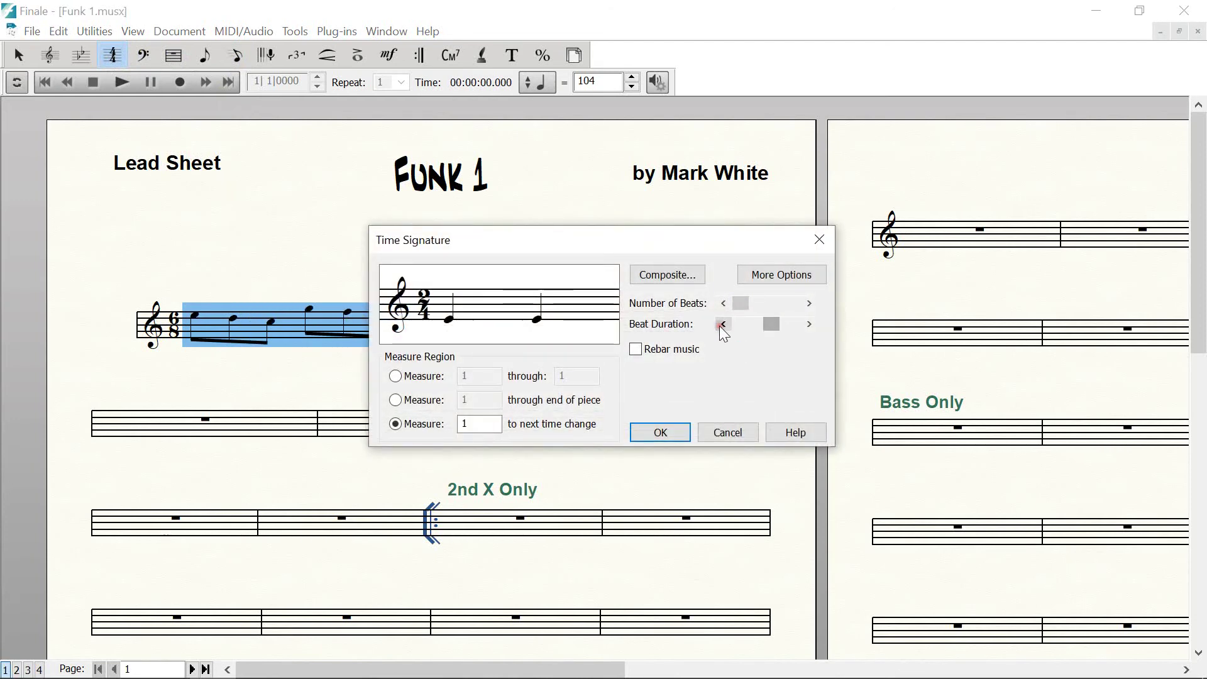
pyautogui.click(724, 324)
pyautogui.click(807, 323)
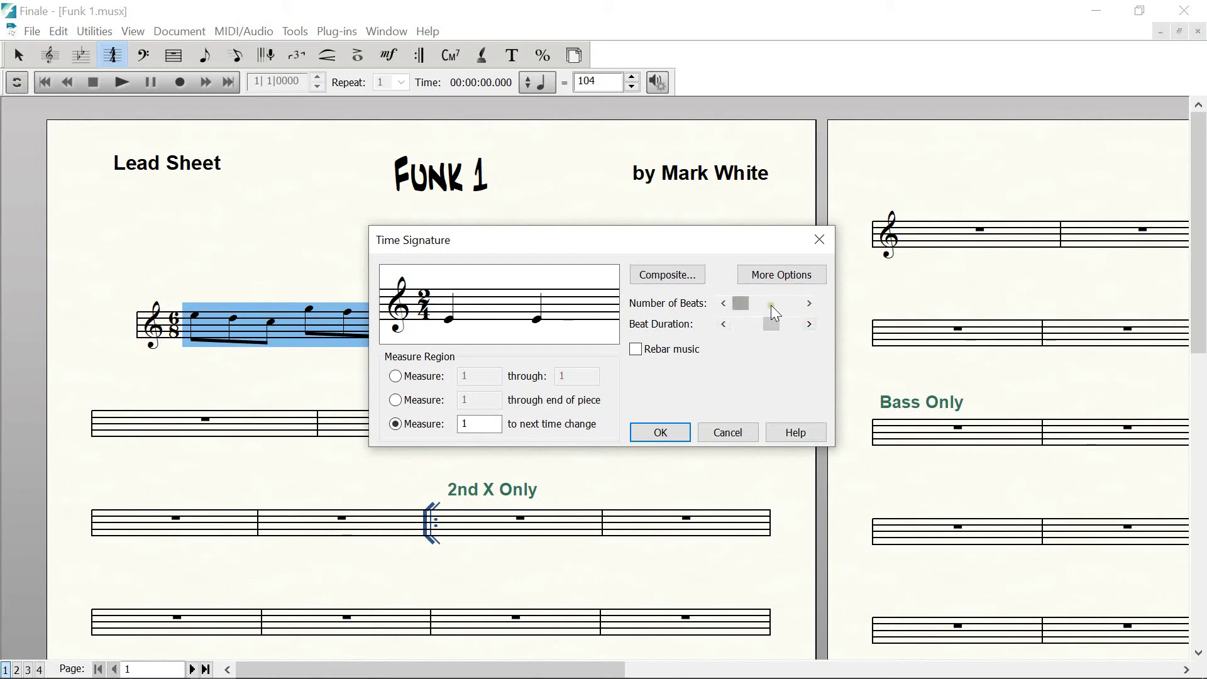
pyautogui.click(809, 303)
pyautogui.click(809, 303)
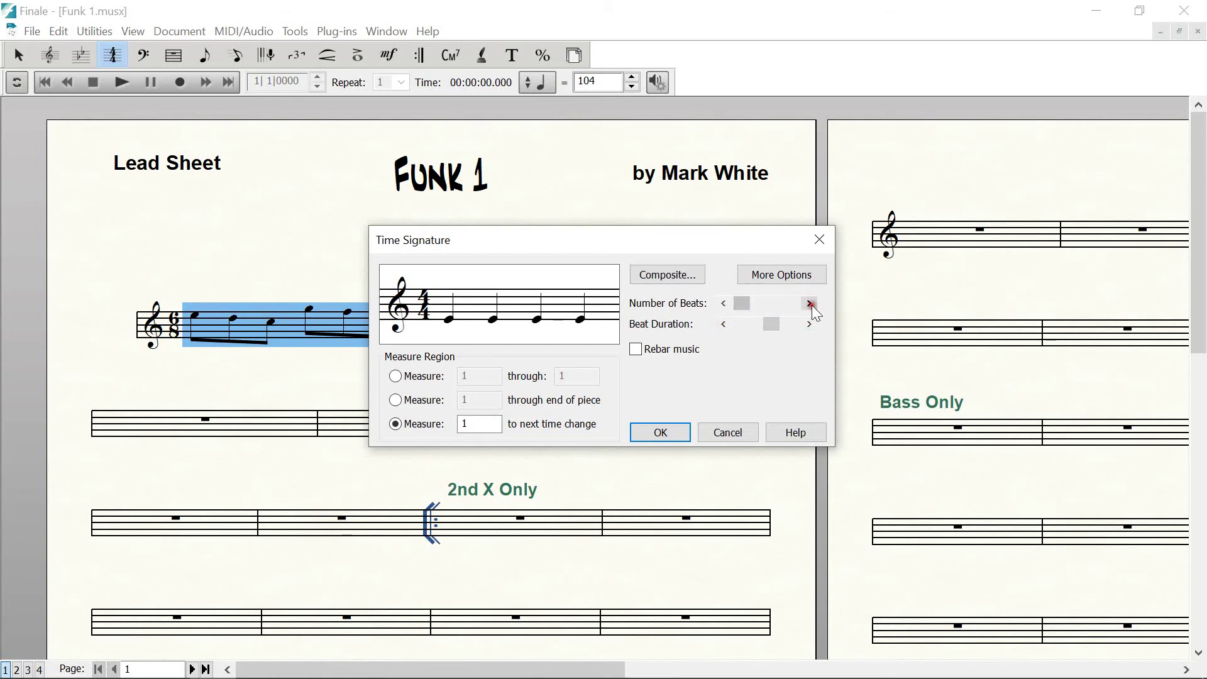
pyautogui.click(406, 402)
pyautogui.click(644, 434)
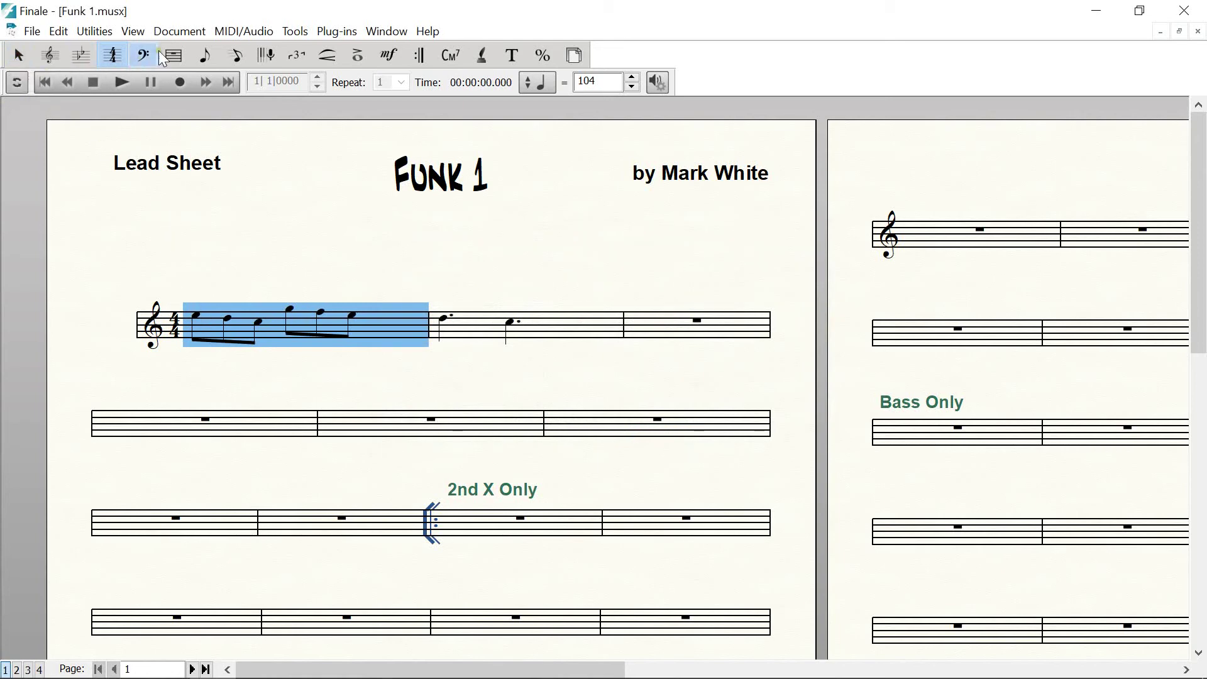
# Delete all notes in measures 1 and 2 with Speedy Entry, leaving whole rests.
pyautogui.click(242, 59)
pyautogui.click(203, 326)
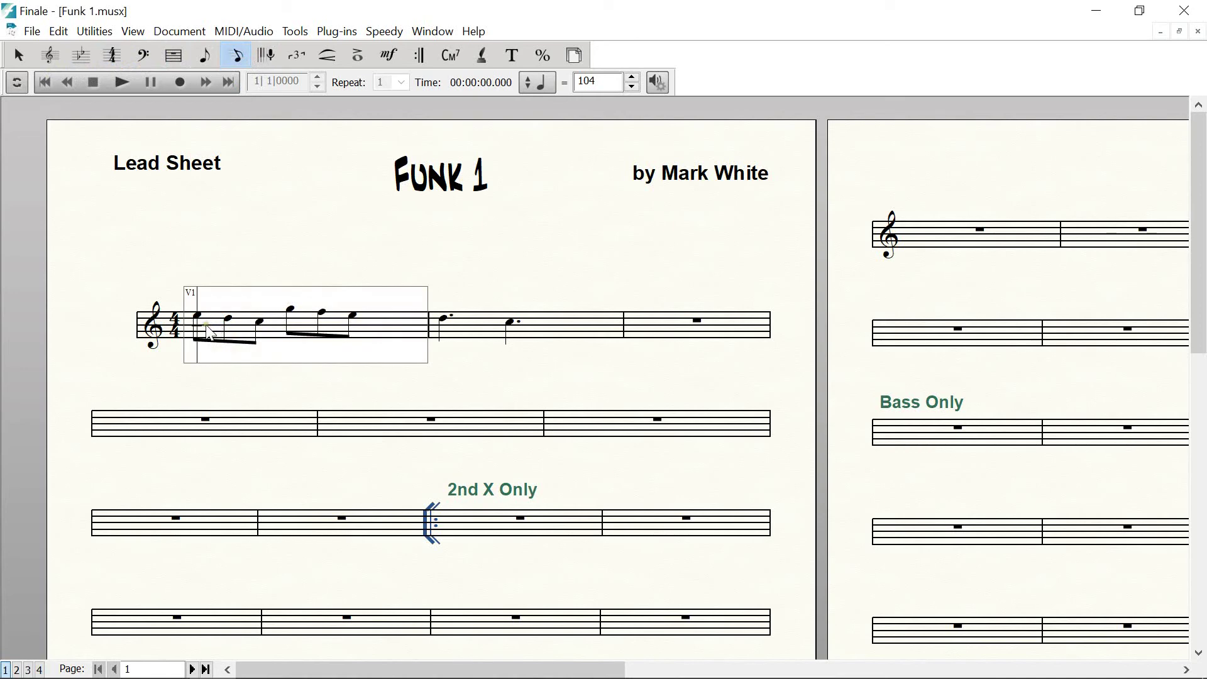
pyautogui.press('Delete')
pyautogui.press('Delete')
pyautogui.press('Delete')
pyautogui.press('Delete')
pyautogui.press('Delete')
pyautogui.press('Delete')
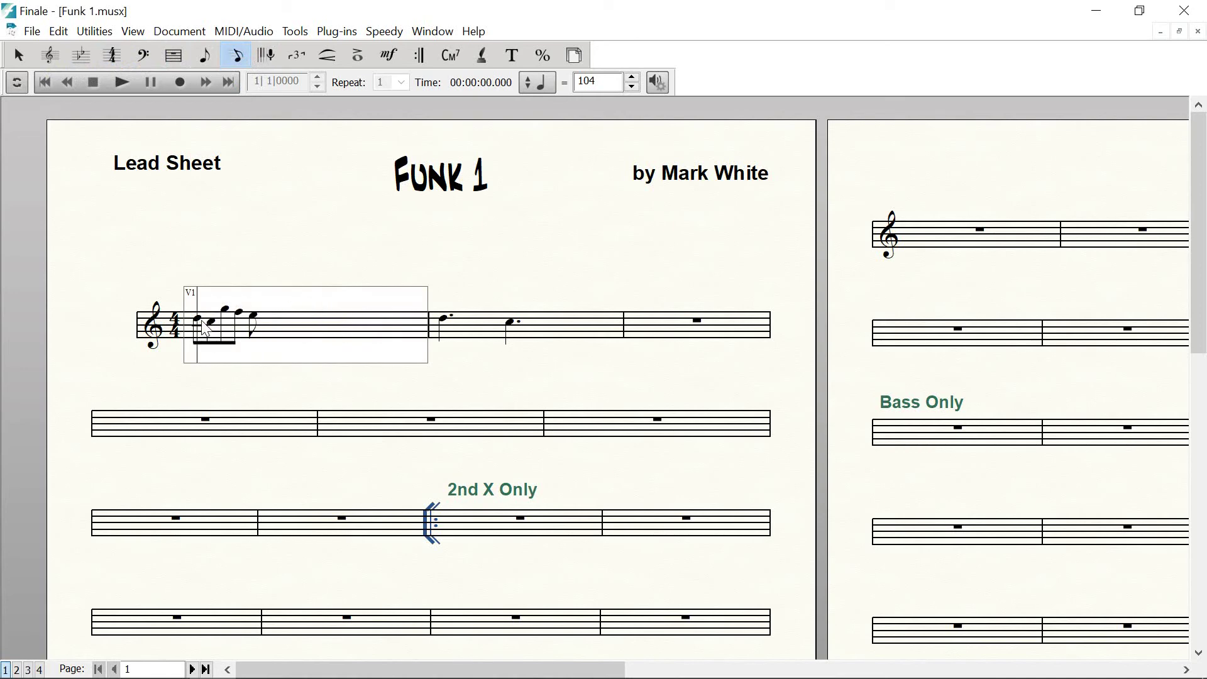
pyautogui.click(445, 326)
pyautogui.press('Delete')
pyautogui.press('Delete')
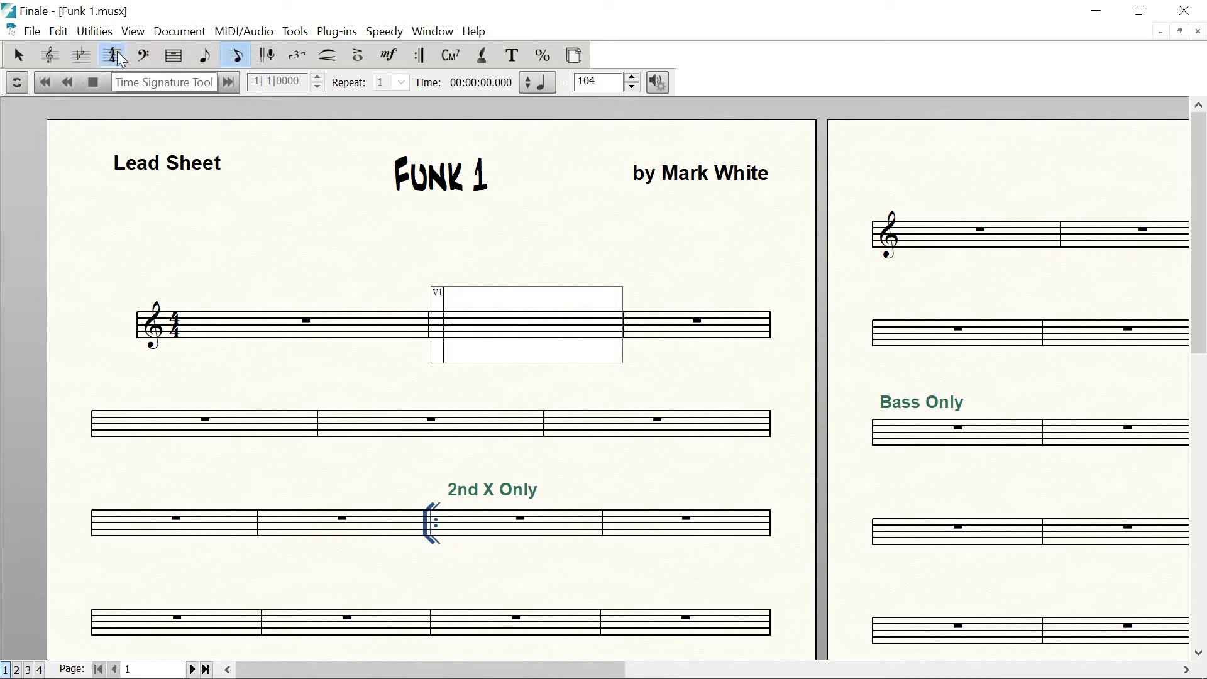
pyautogui.click(116, 53)
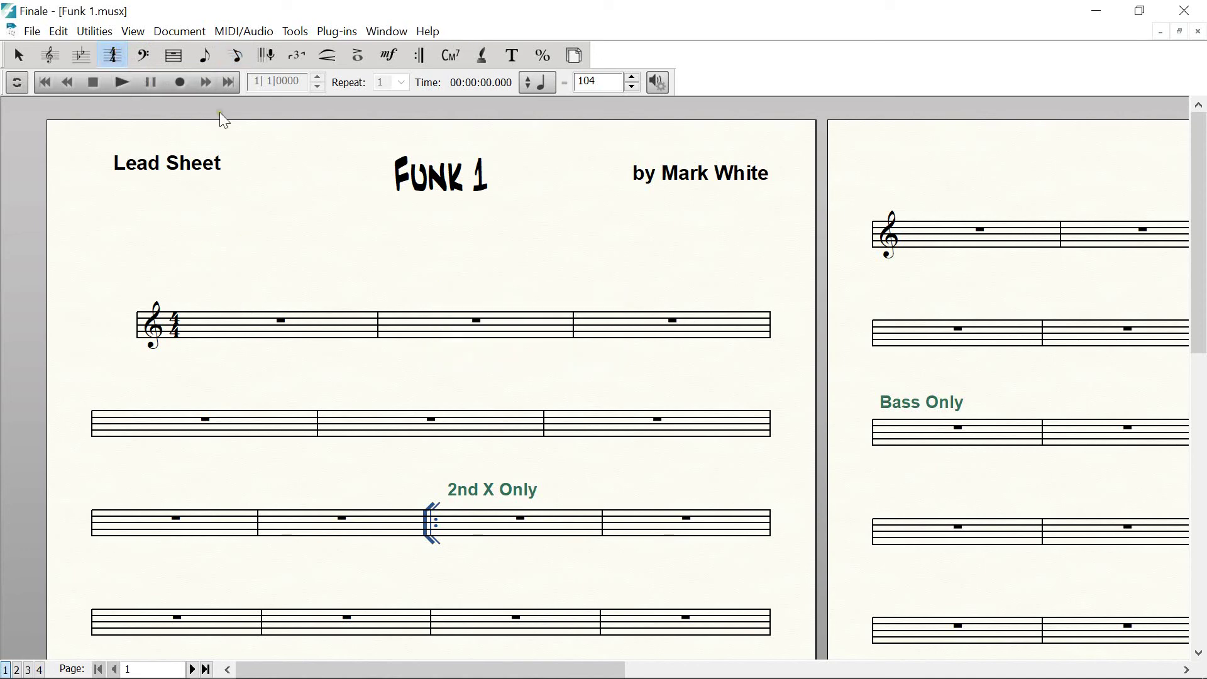
# Set measure 1 through the end of the piece to a 3/8 time signature.
pyautogui.click(215, 324)
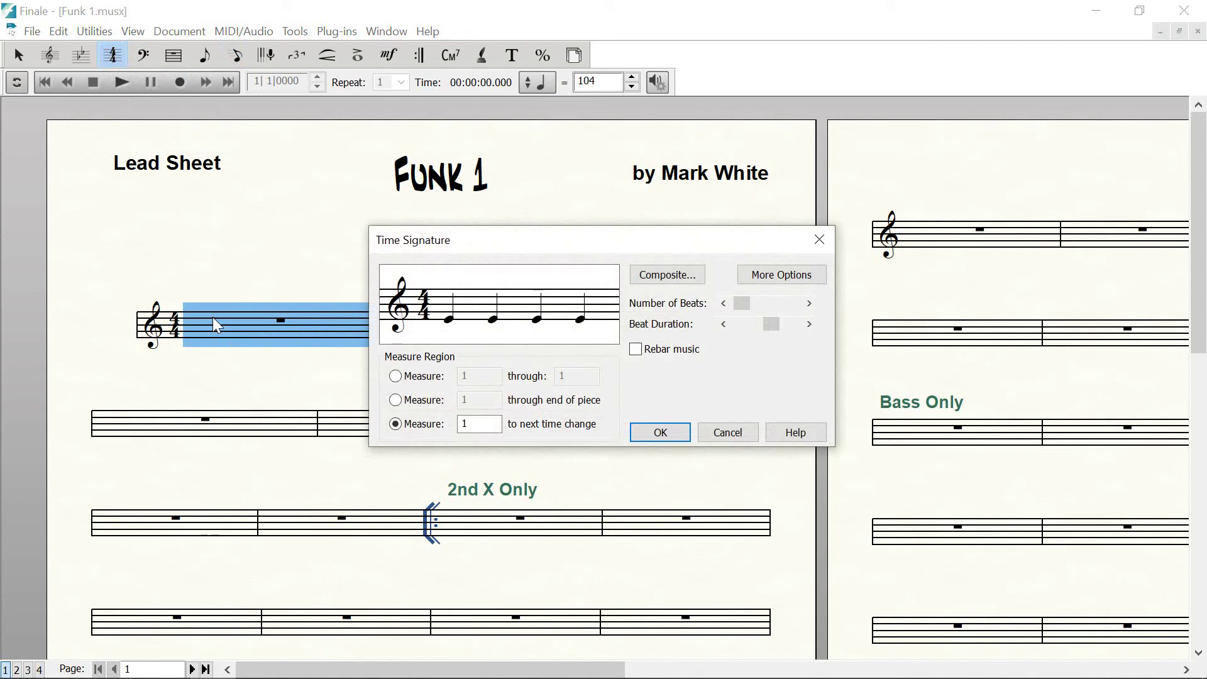
pyautogui.click(397, 401)
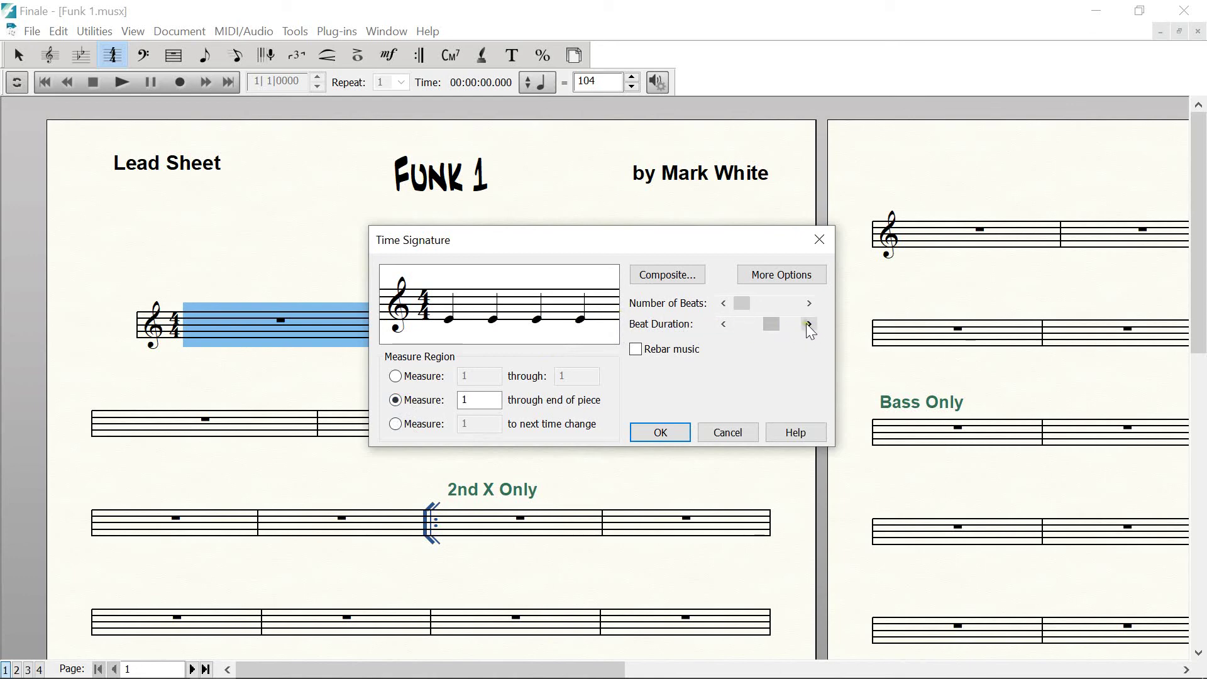
pyautogui.click(808, 324)
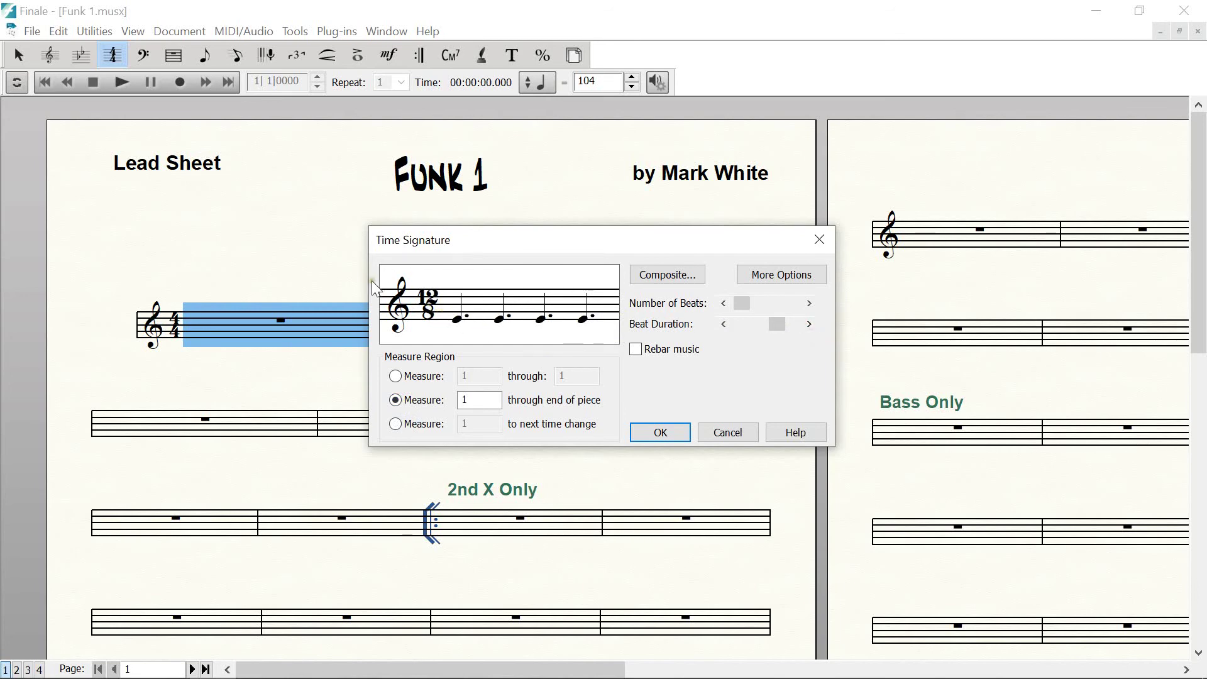
pyautogui.click(724, 304)
pyautogui.click(725, 304)
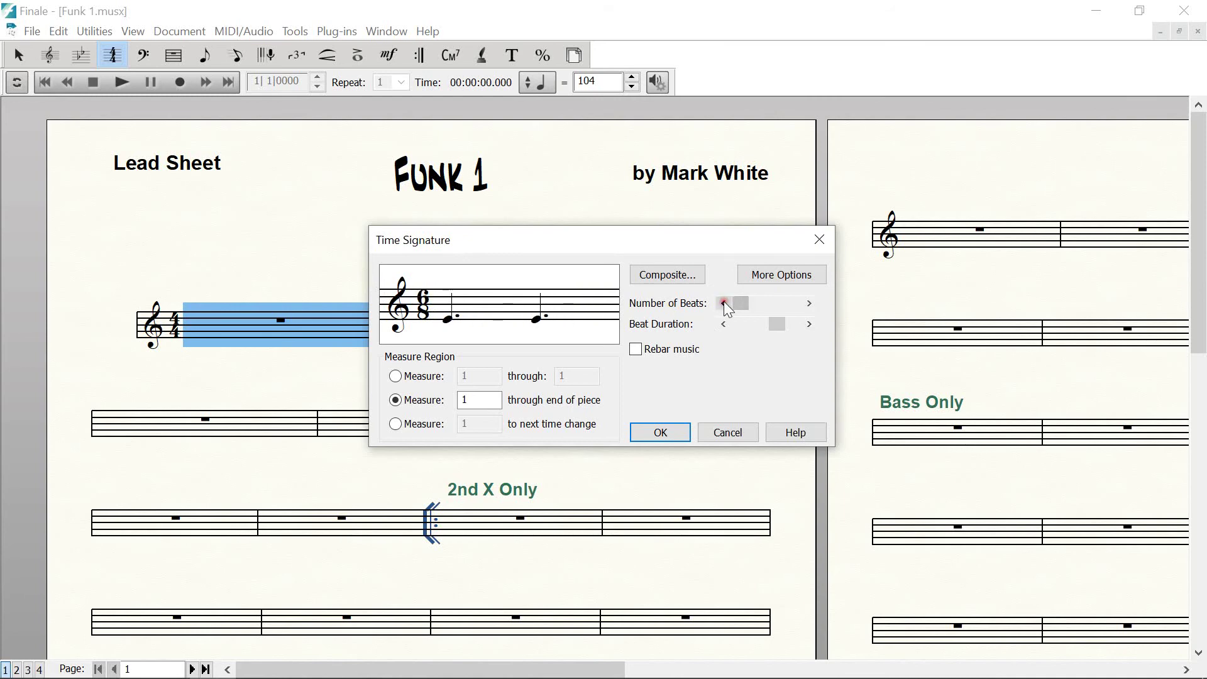
pyautogui.click(724, 304)
# Confirm 3/8, then enter three beamed eighths in measure 1 and a dotted quarter in measure 2.
pyautogui.click(668, 434)
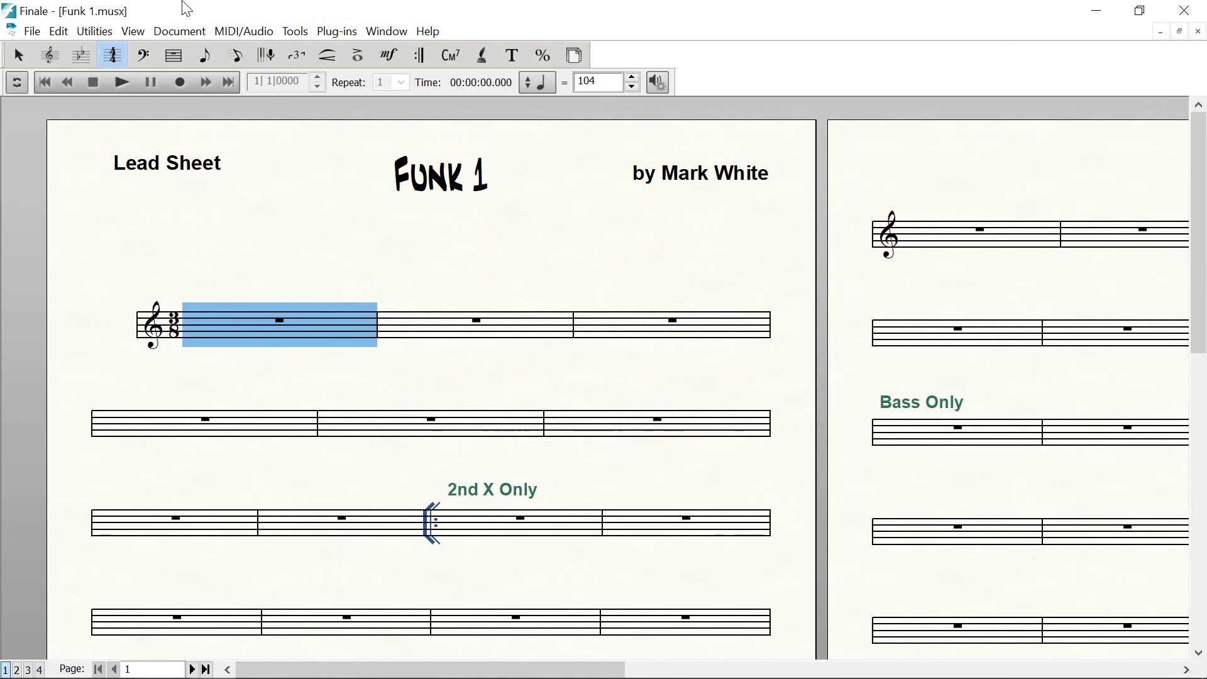
pyautogui.click(235, 57)
pyautogui.click(226, 327)
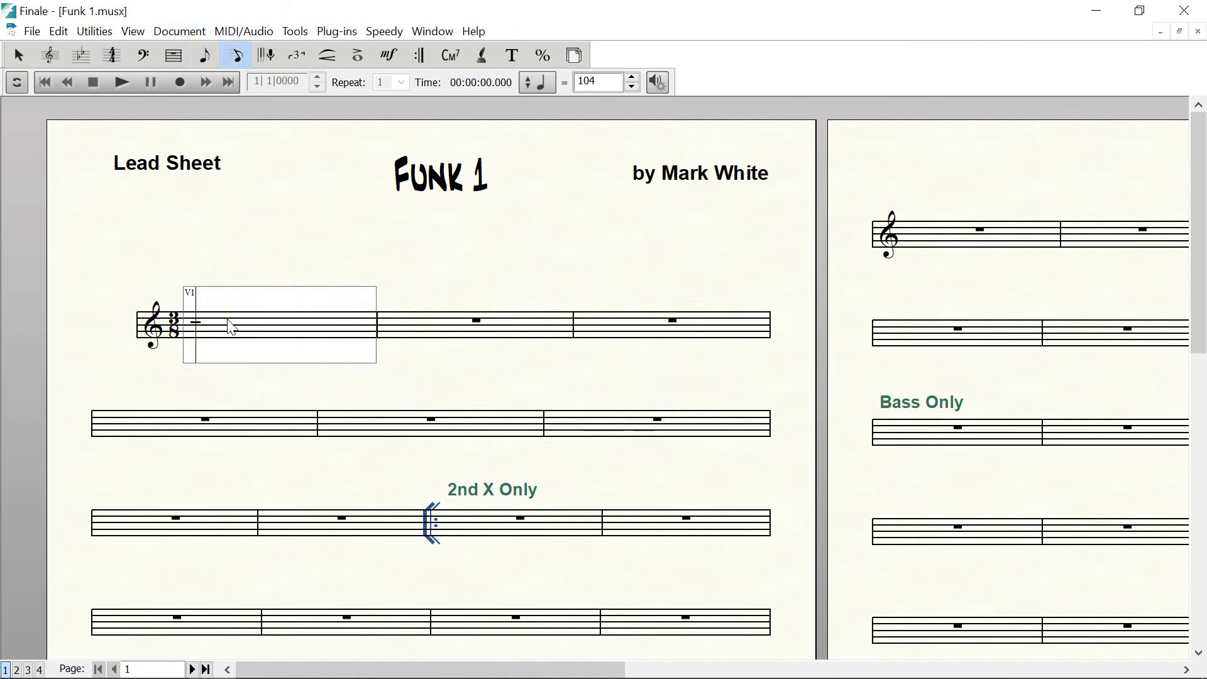
pyautogui.press('4')
pyautogui.press('4')
pyautogui.press('4')
pyautogui.press('Right')
pyautogui.press('4')
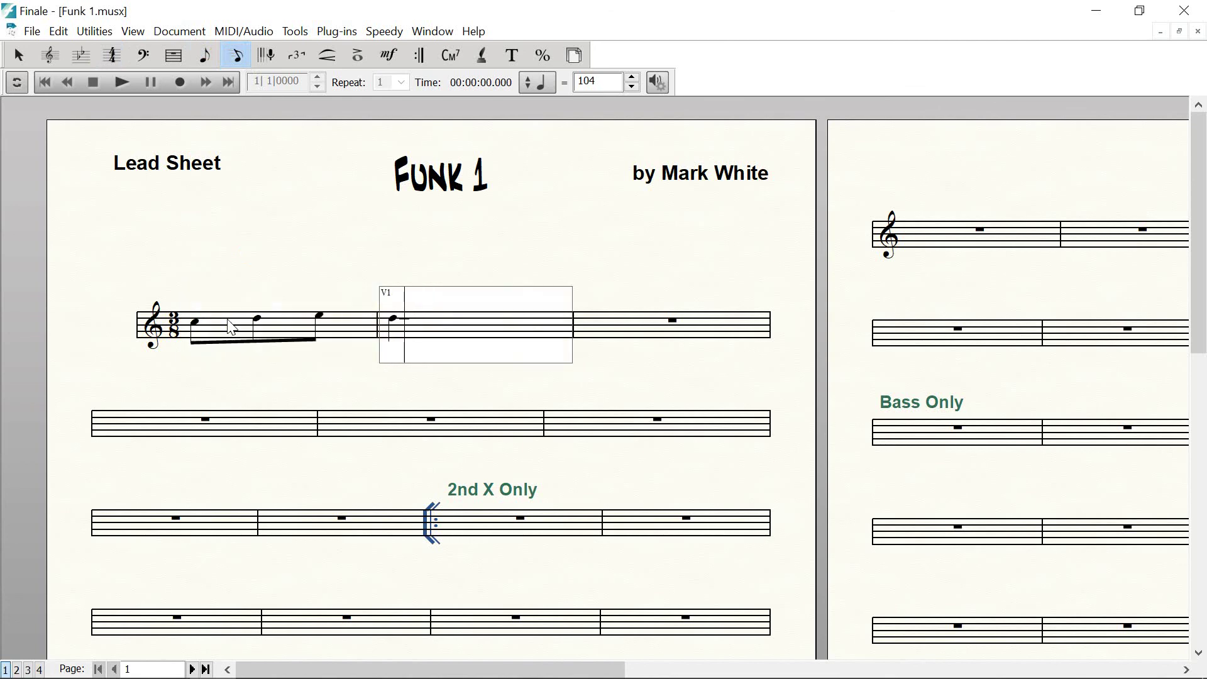
pyautogui.click(301, 210)
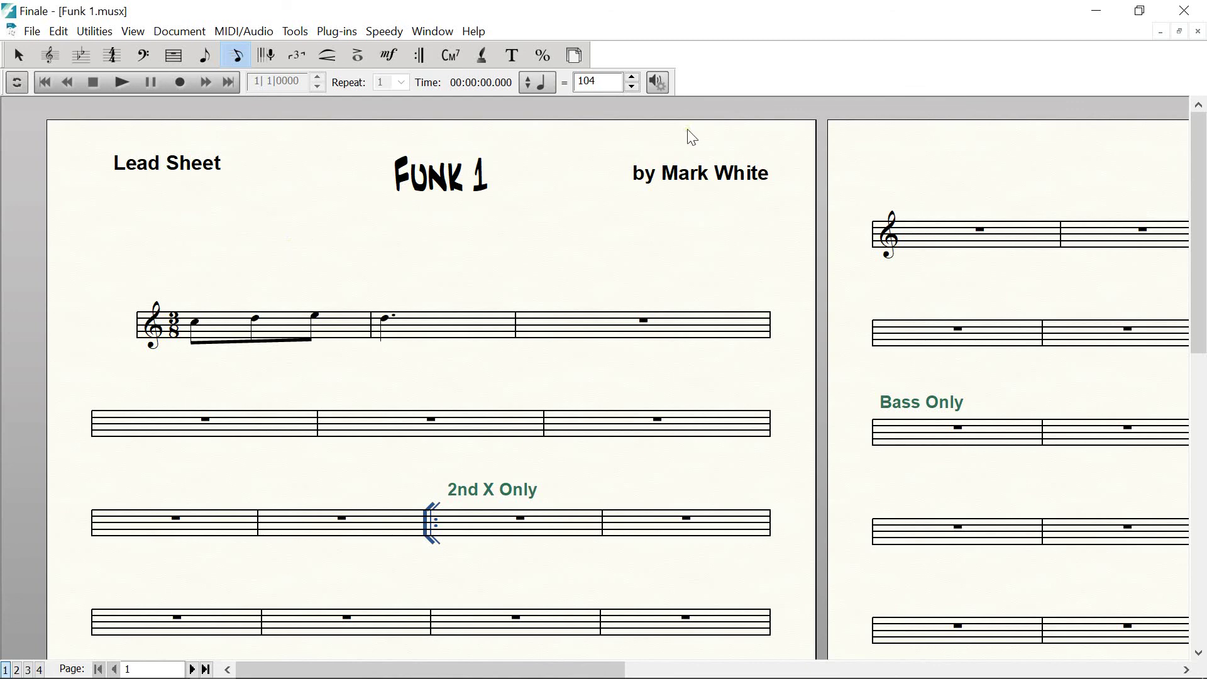
pyautogui.moveTo(687, 668)
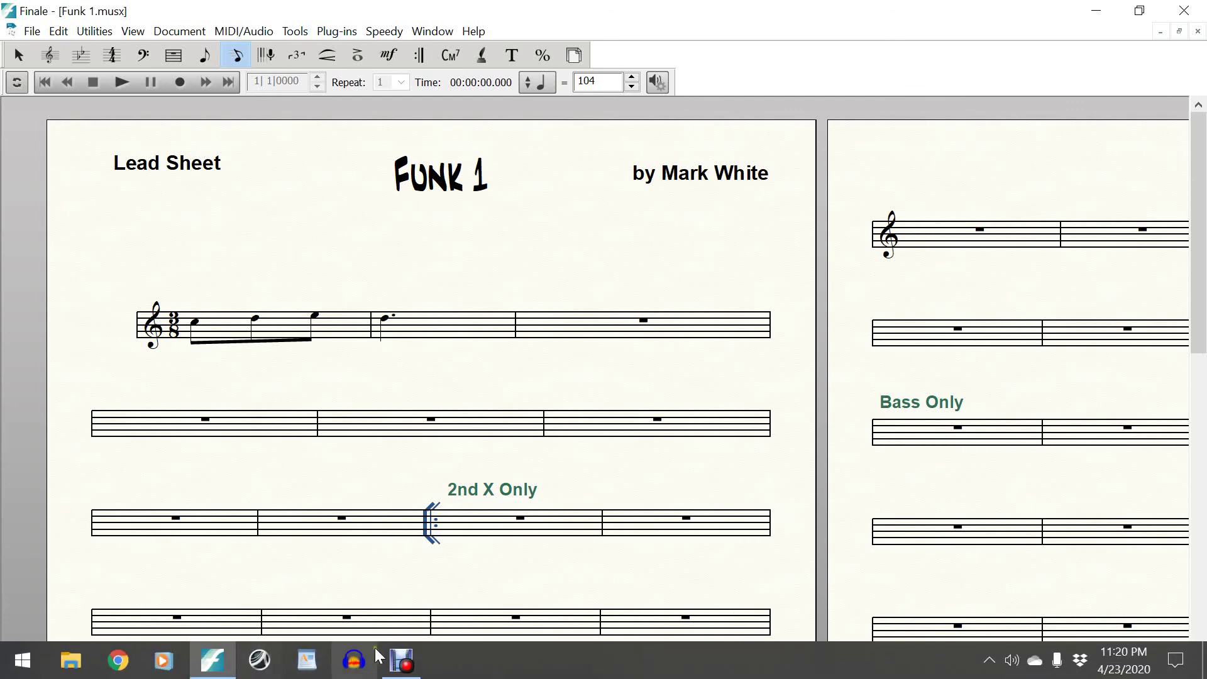